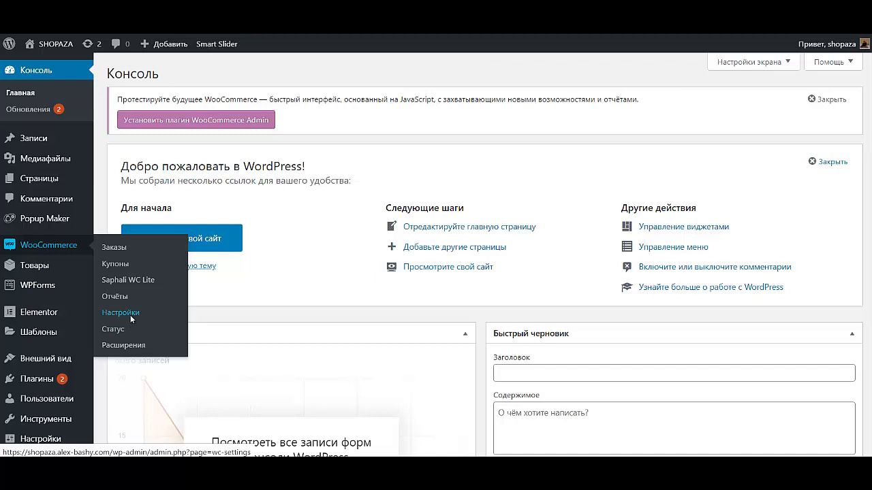
Open the Россия delivery zone for editing in the WooCommerce shipping settings.
click(130, 314)
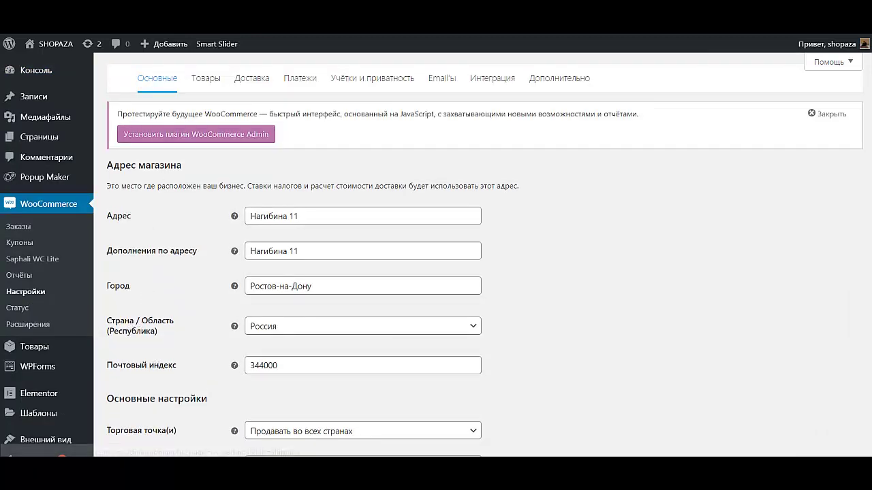
click(252, 80)
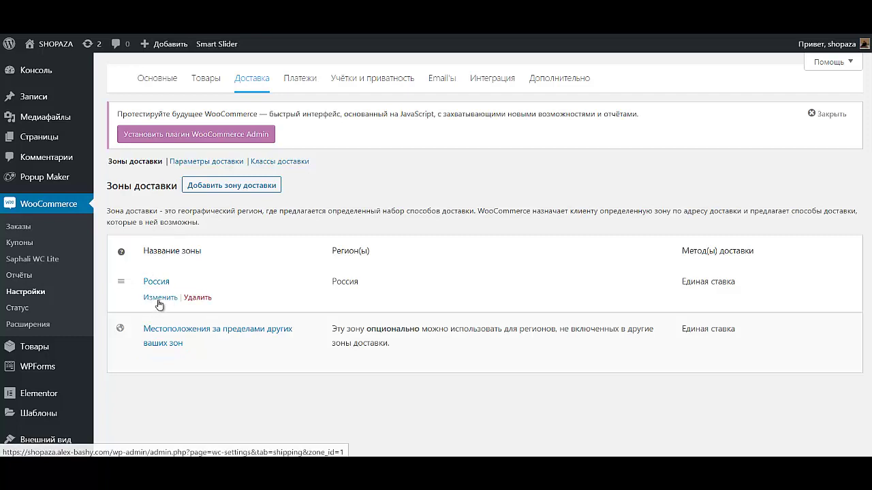
click(159, 299)
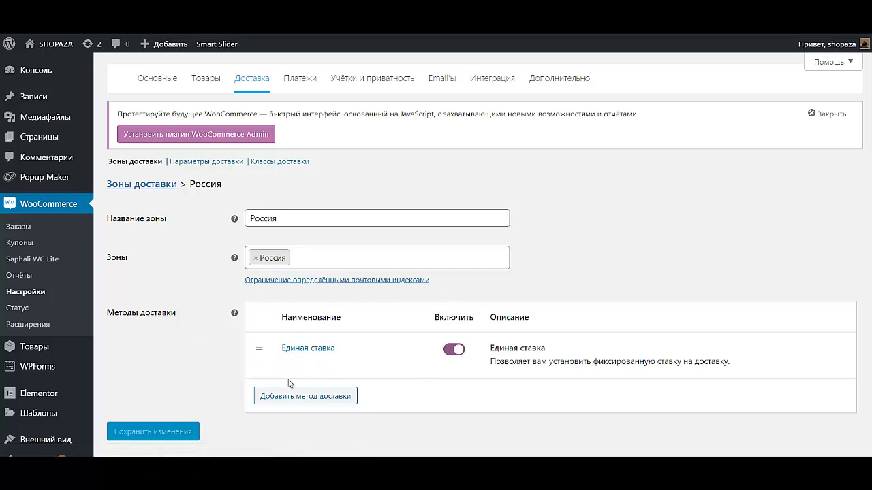
Title the zone's Единая ставка method ДОСТАВКА КУРЬЕРОМ, set its tax status to Нет, and save the method.
mouse_move(289, 363)
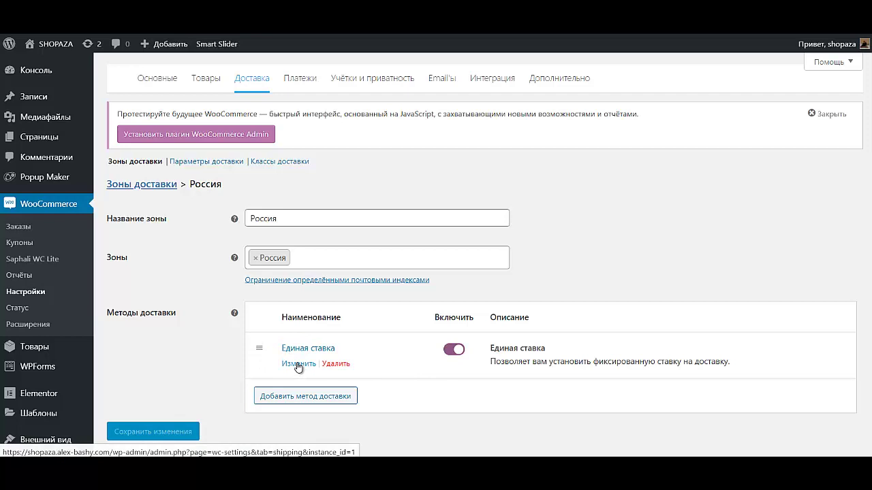
click(298, 365)
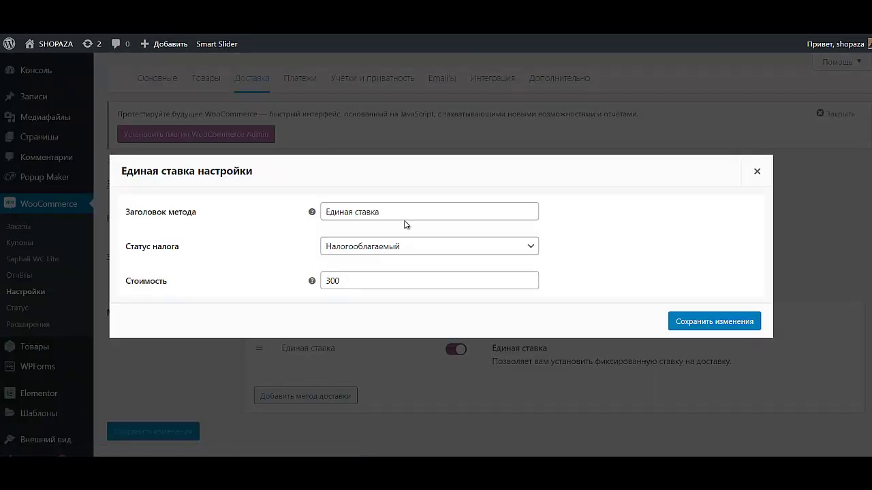
drag(379, 212, 252, 212)
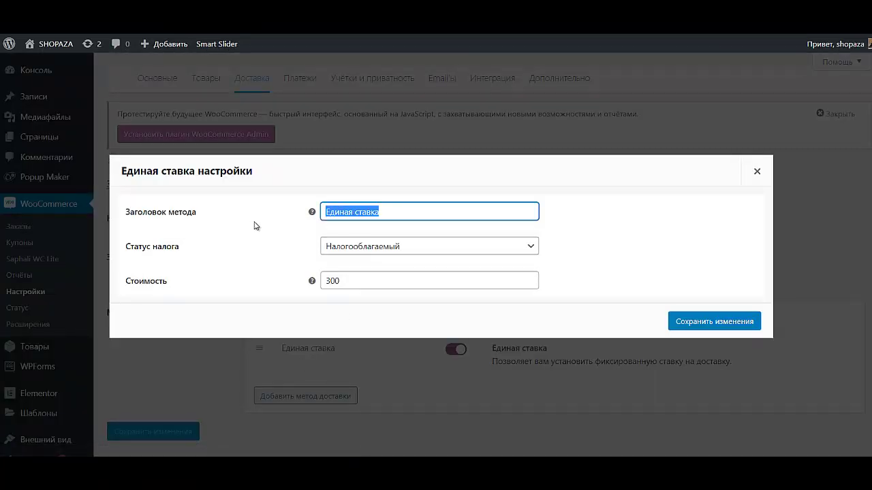
text(L)
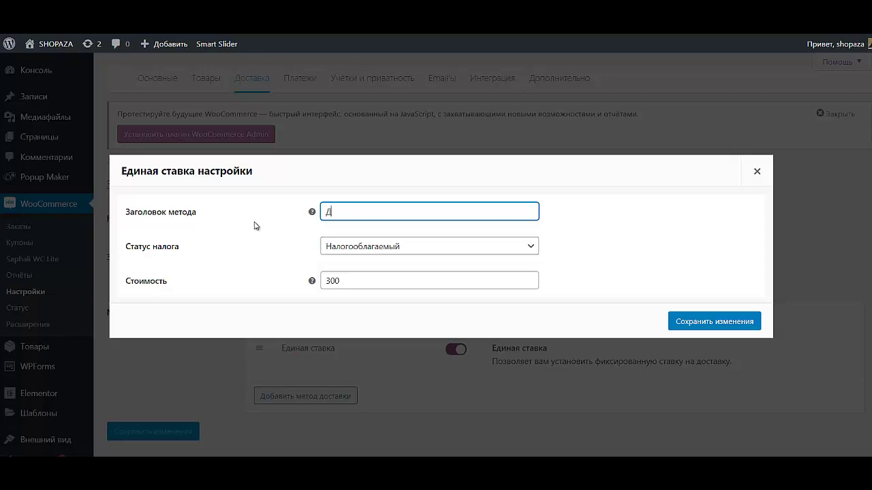
text(ос)
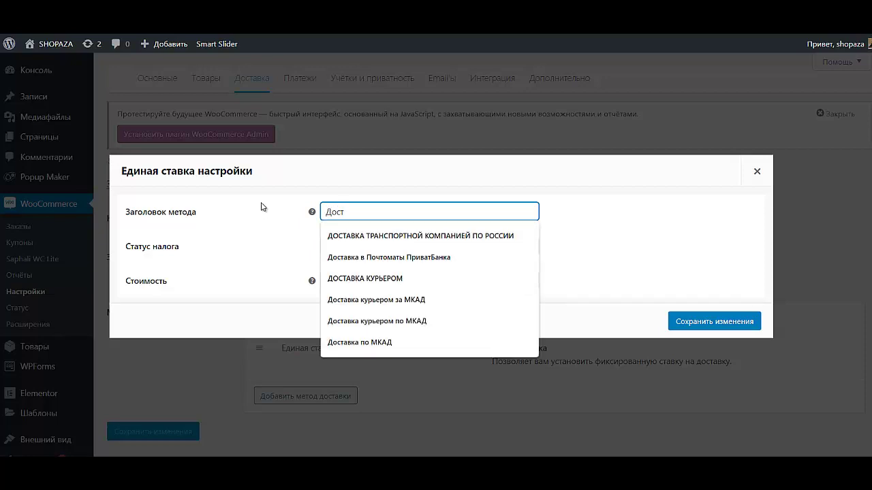
text(т)
click(336, 278)
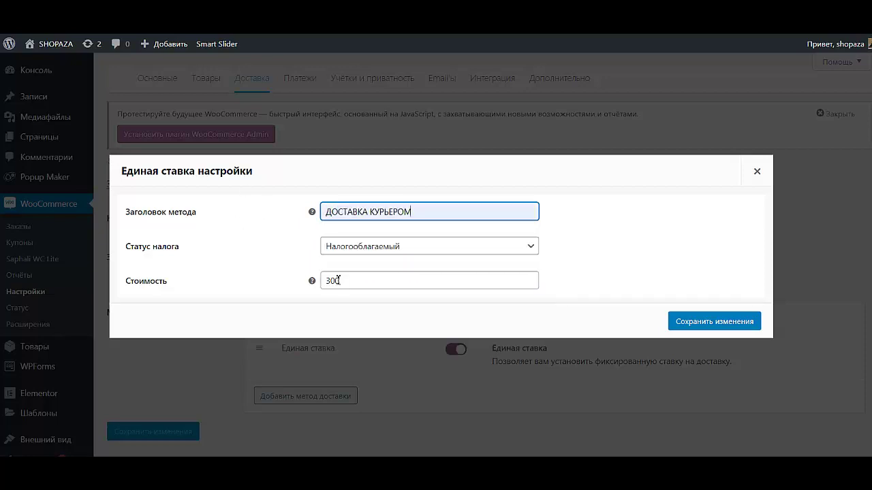
click(402, 247)
click(414, 271)
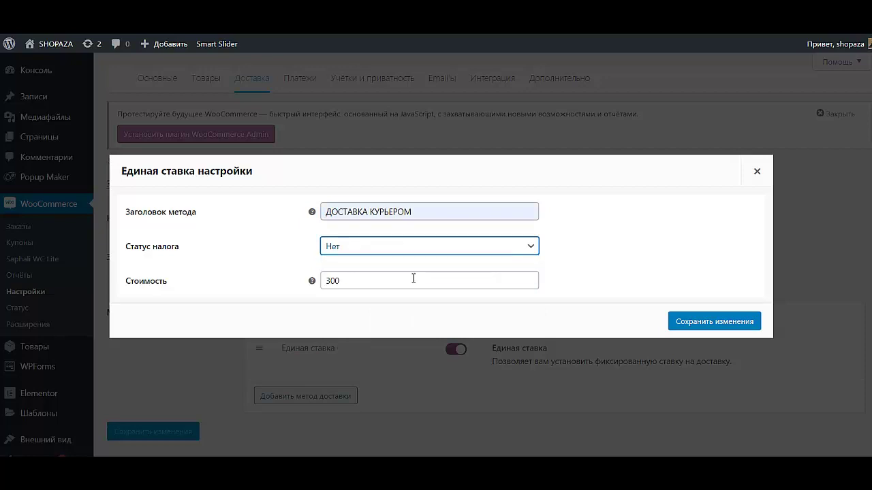
click(588, 271)
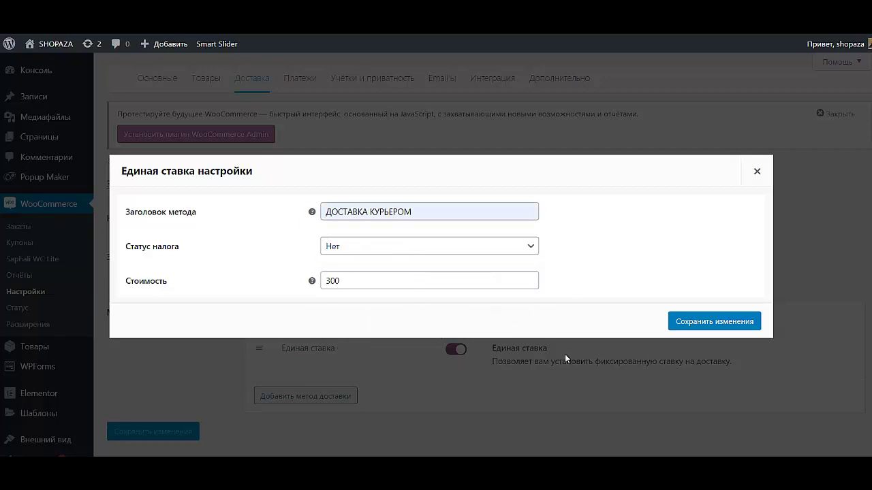
click(688, 323)
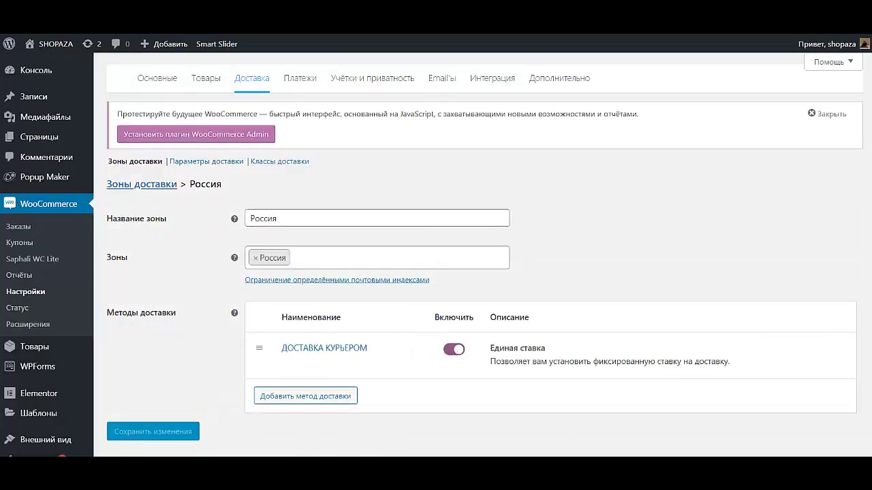
Add the Бесплатная доставка shipping method to the Россия zone.
click(321, 395)
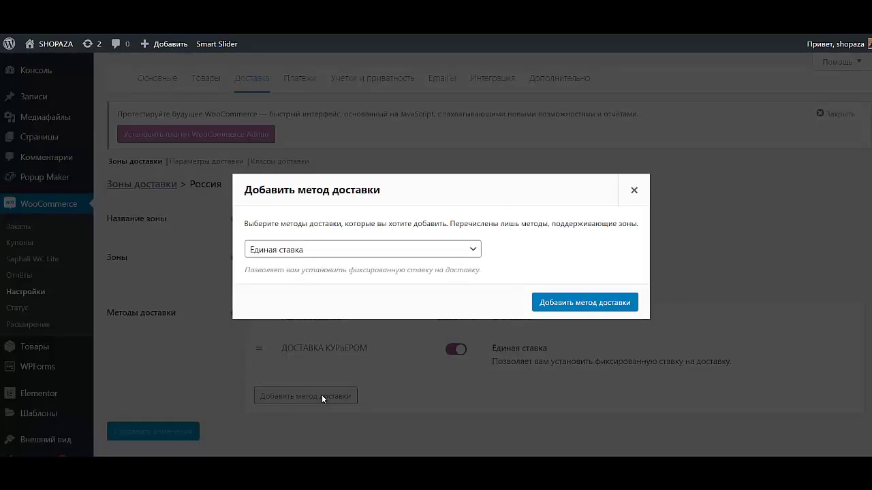
click(391, 255)
click(390, 279)
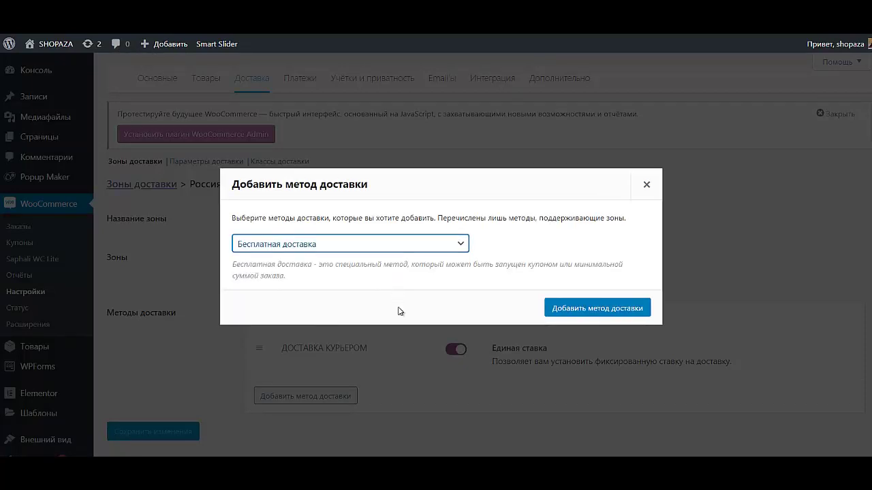
click(643, 311)
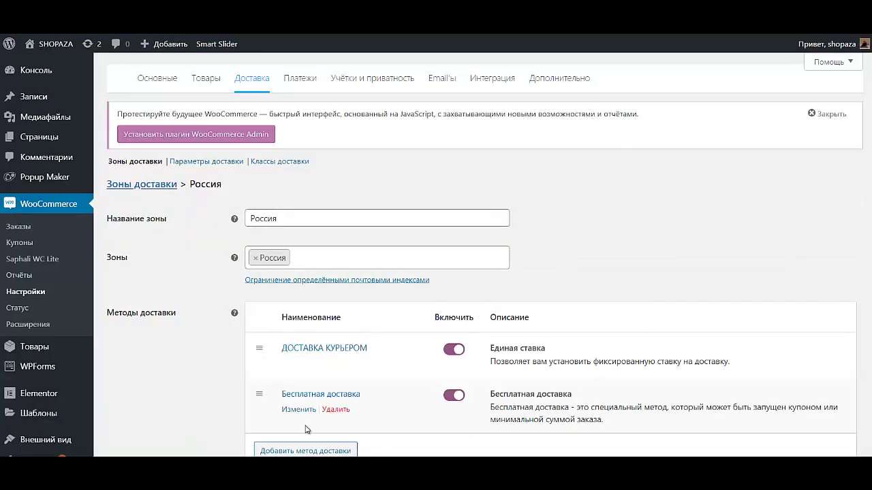
Add the Самовывоз shipping method to the Россия zone.
scroll(346, 429, down, 1)
scroll(344, 408, down, 2)
click(342, 279)
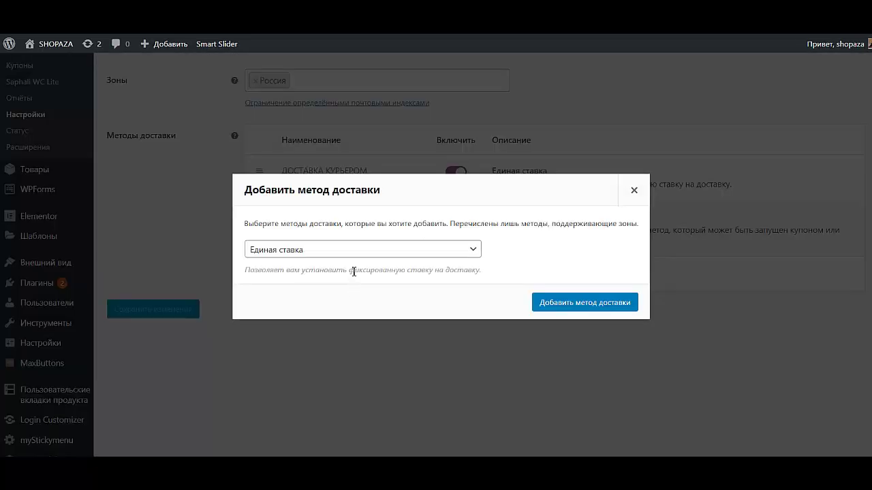
click(362, 251)
click(355, 289)
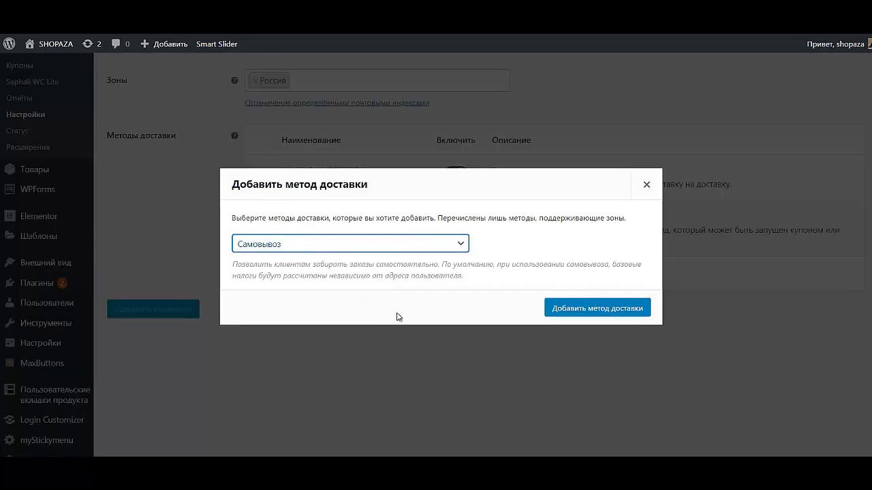
click(597, 309)
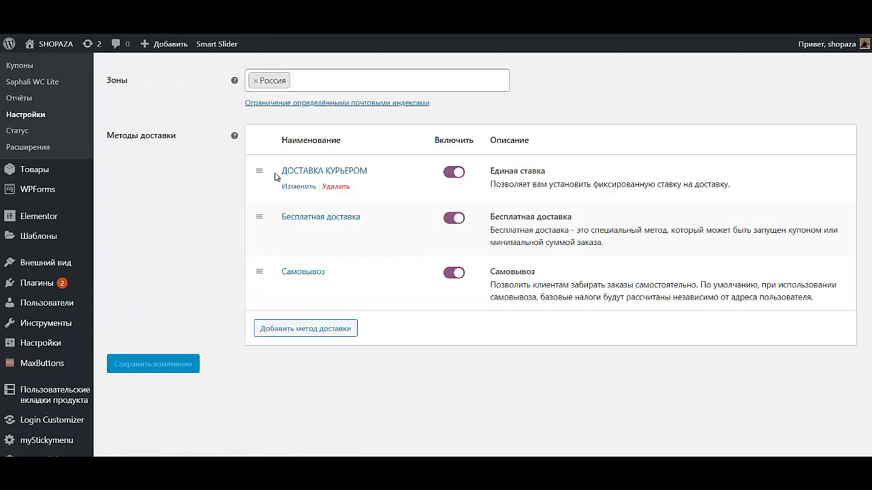
Reorder the shipping methods so that Самовывоз is first, Бесплатная доставка second and ДОСТАВКА КУРЬЕРОМ last.
drag(259, 272, 273, 156)
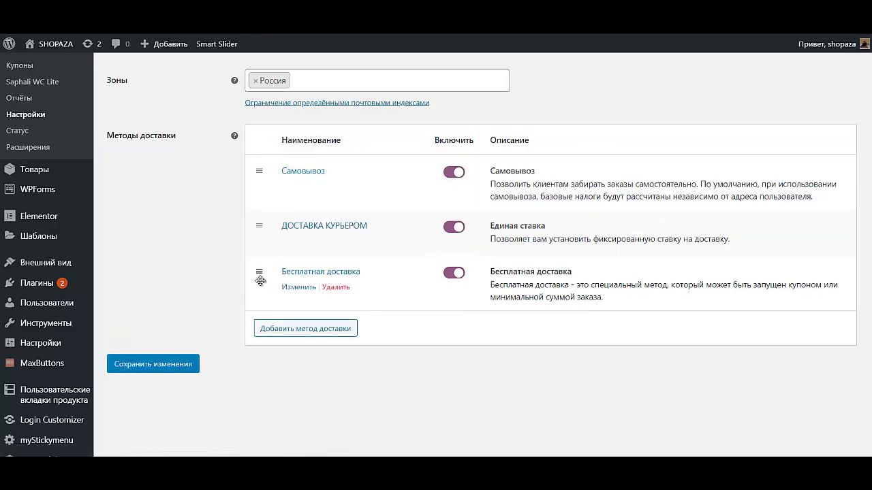
drag(260, 281, 297, 232)
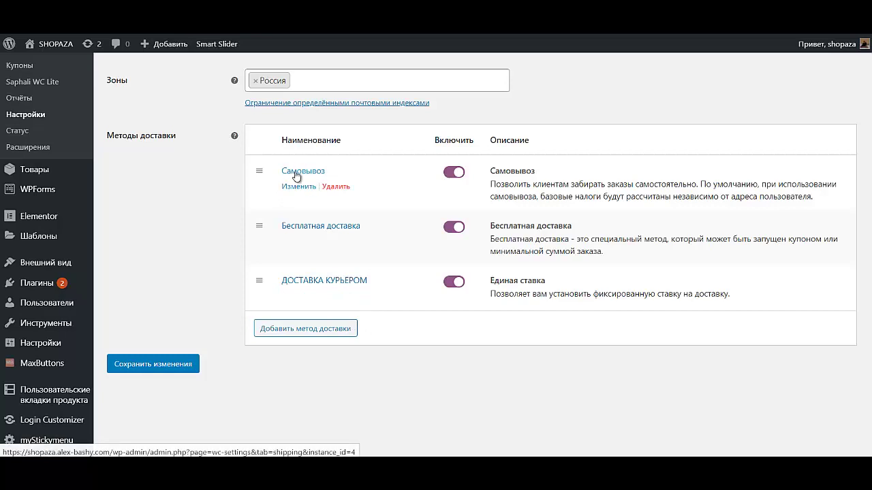
Set the tax status of the Самовывоз method to Нет and save it.
click(297, 187)
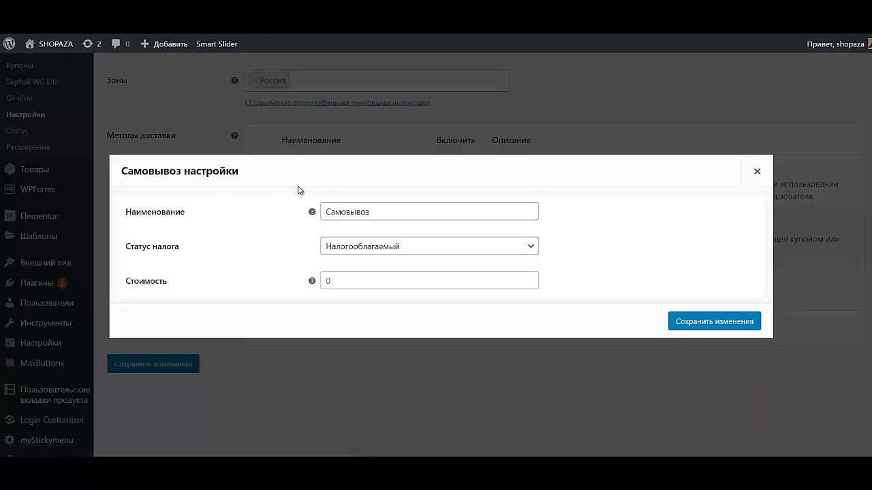
click(403, 246)
click(374, 274)
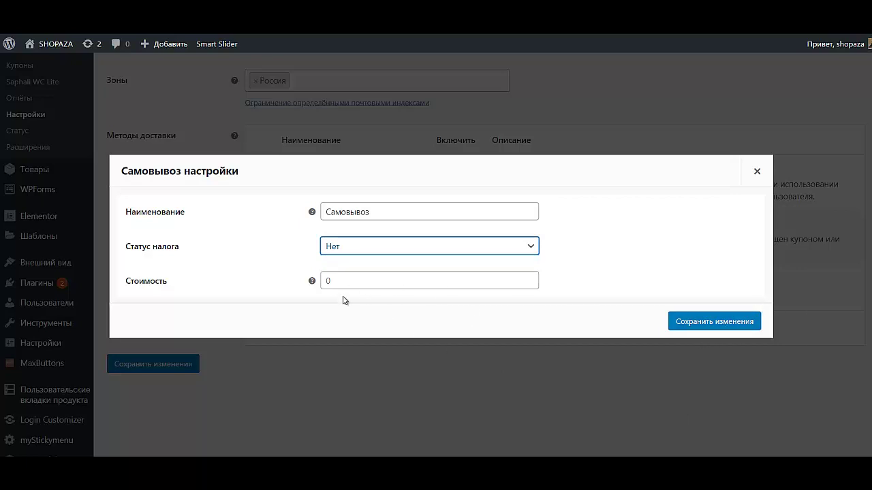
click(727, 322)
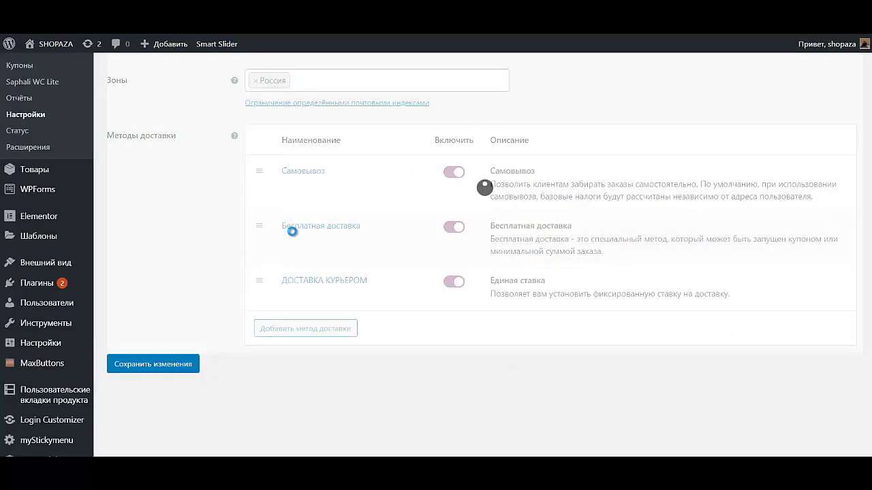
Make Бесплатная доставка require Сумма минимального заказа with a minimum order amount of 10000, and save it.
mouse_move(290, 232)
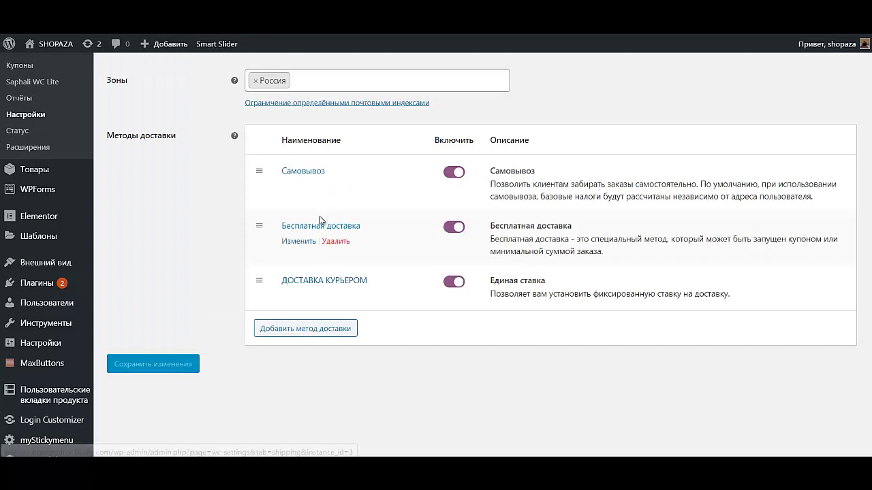
click(299, 241)
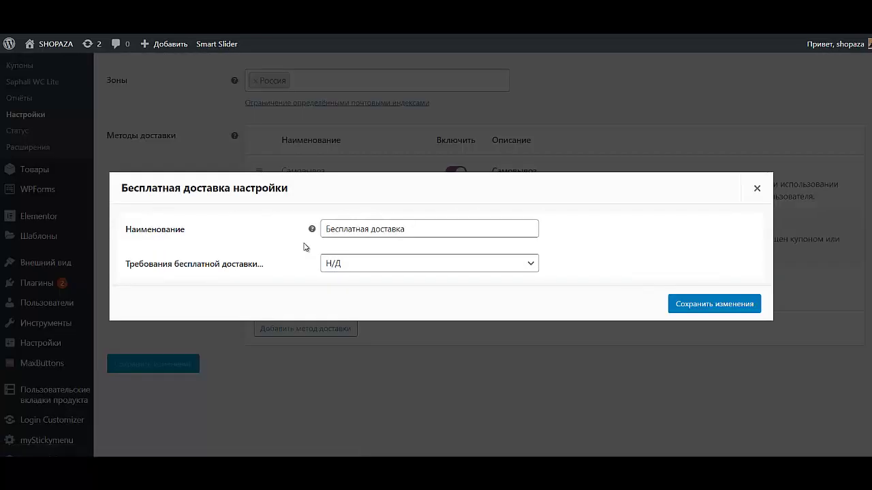
click(371, 270)
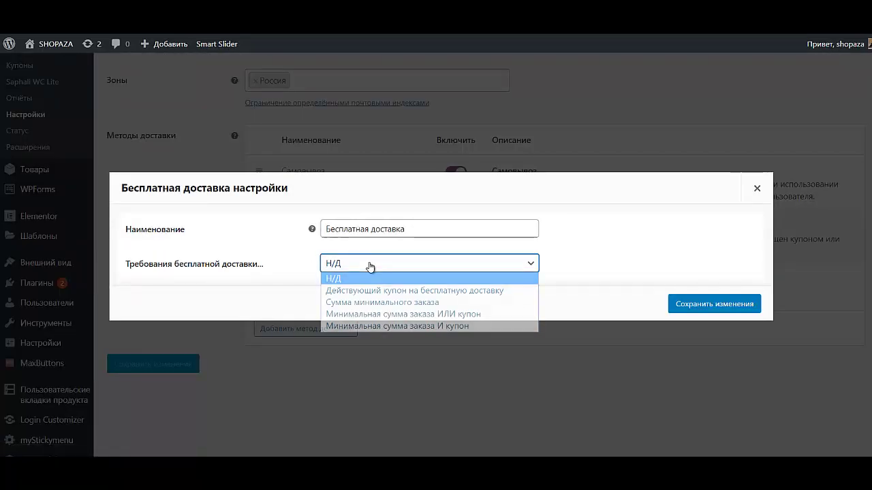
click(380, 302)
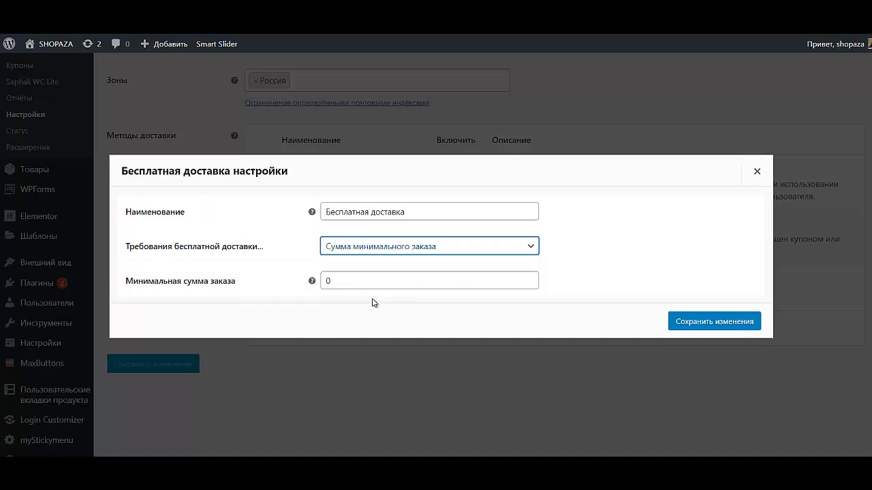
click(364, 284)
drag(364, 284, 278, 278)
text(1)
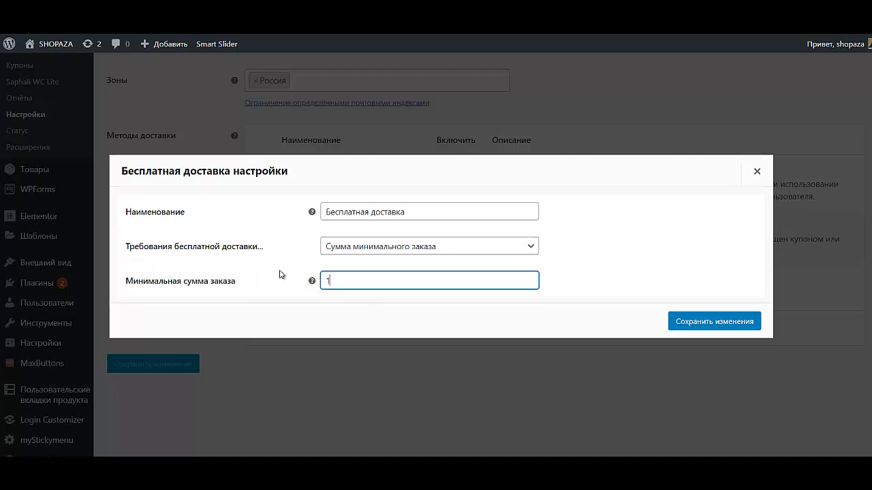
text(0000)
click(749, 320)
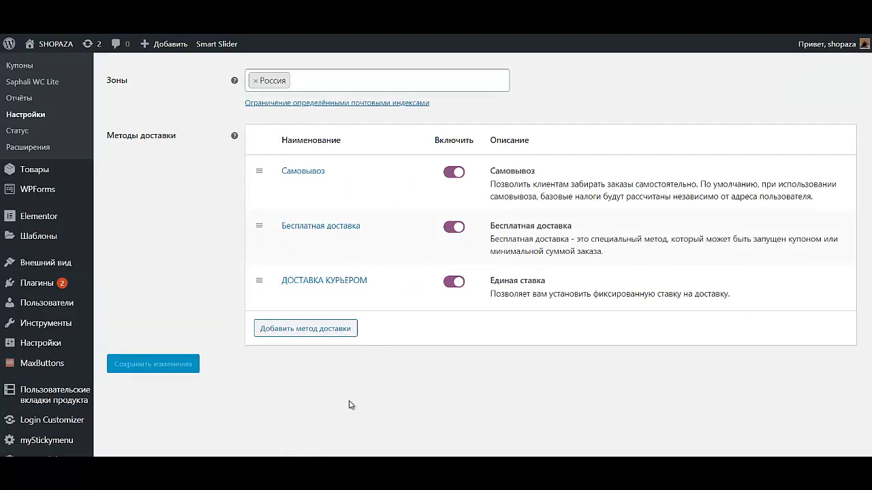
Add another Единая ставка shipping method to the Россия zone.
click(305, 329)
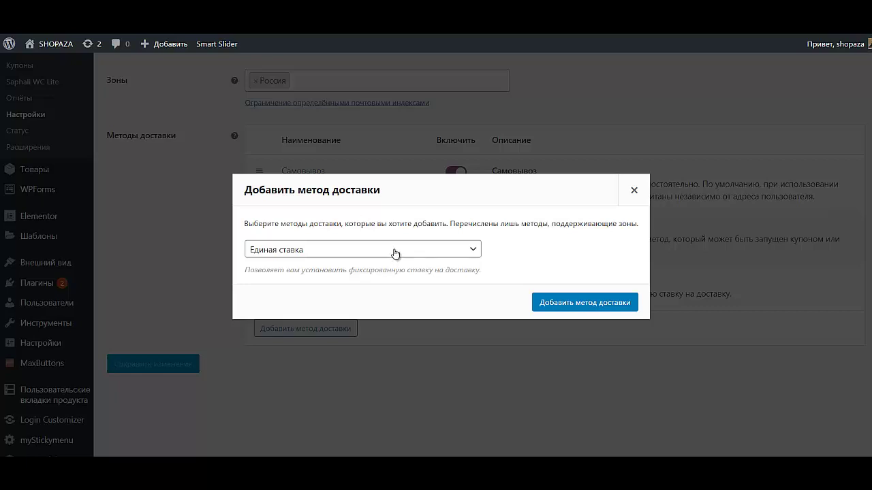
click(572, 303)
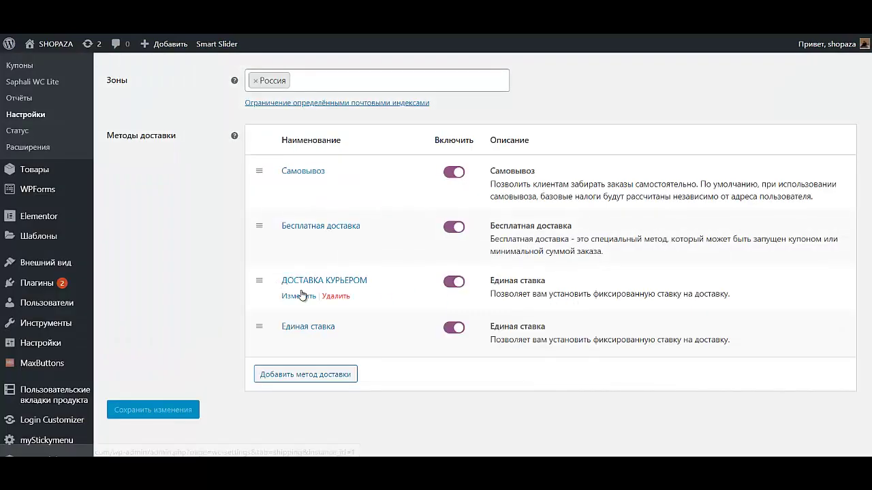
Change the title of the ДОСТАВКА КУРЬЕРОМ method to Доставка курьером and save it.
click(303, 296)
triple_click(335, 213)
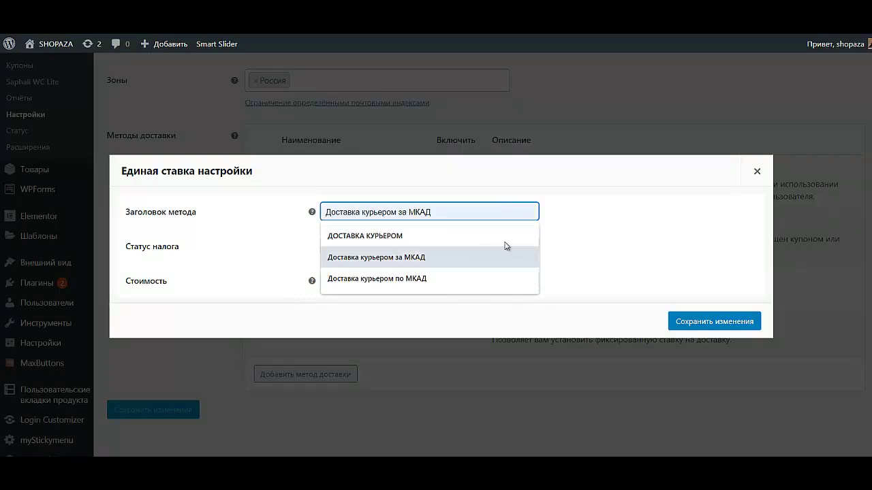
click(461, 215)
key(BackSpace)
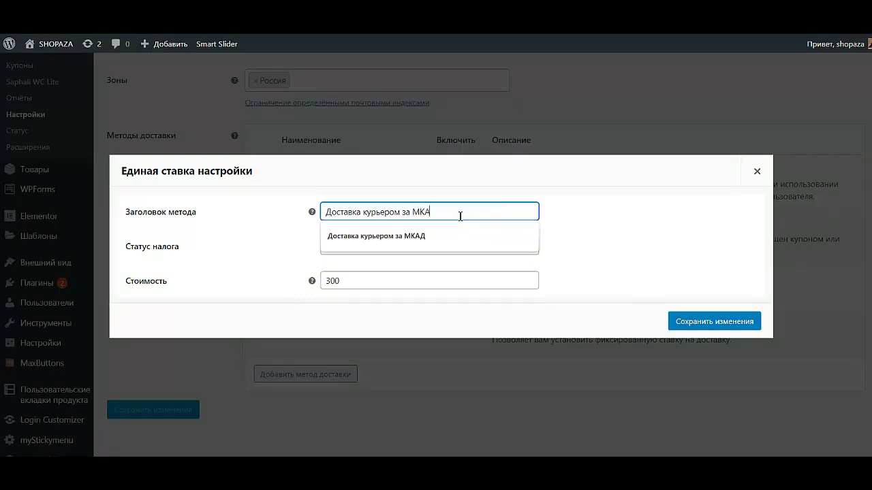
key(BackSpace)
key(BackSpace)
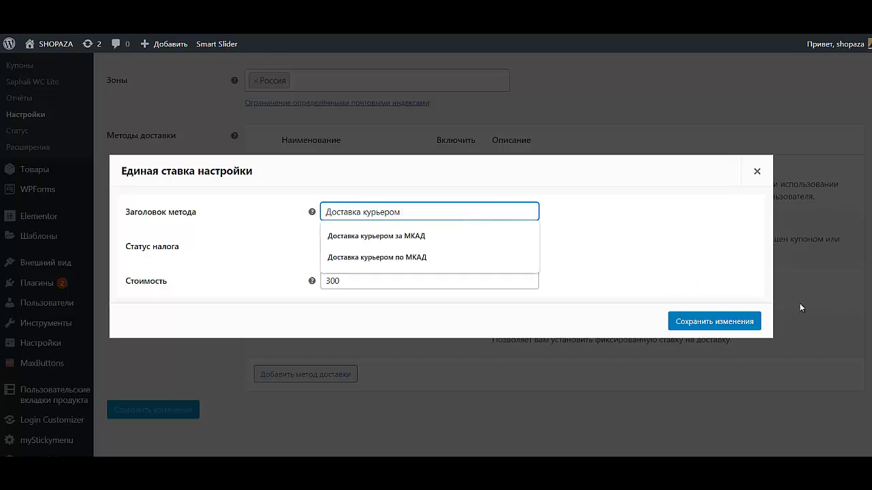
click(749, 321)
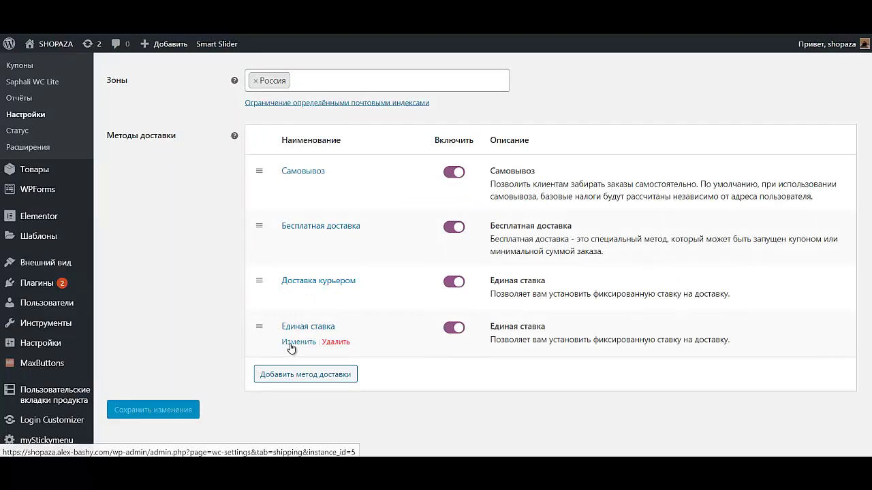
Retitle the newly added Единая ставка shipping method of the Россия zone as Доставка транспортной компанией.
click(291, 348)
drag(407, 213, 315, 217)
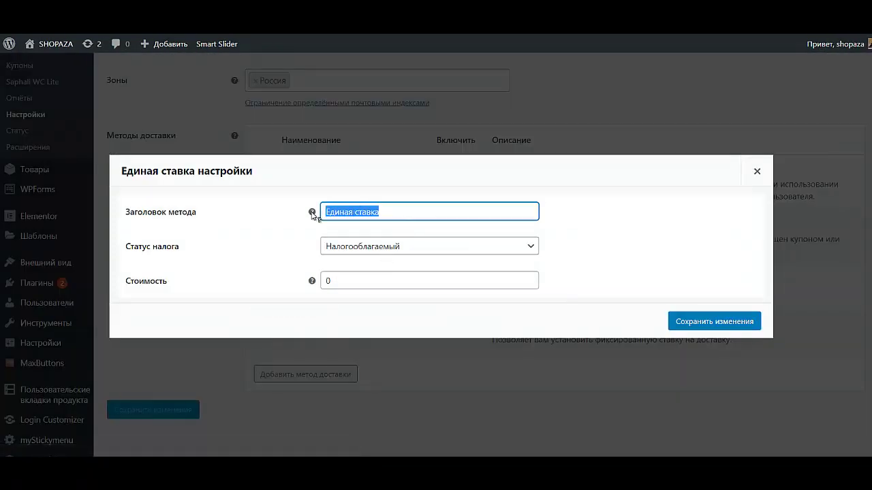
text(Доставка Транспортной компанией)
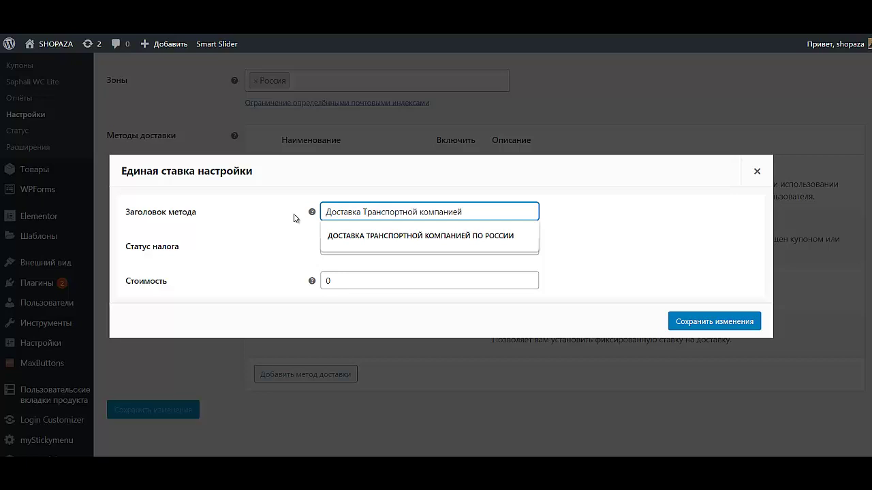
key(BackSpace)
text(т)
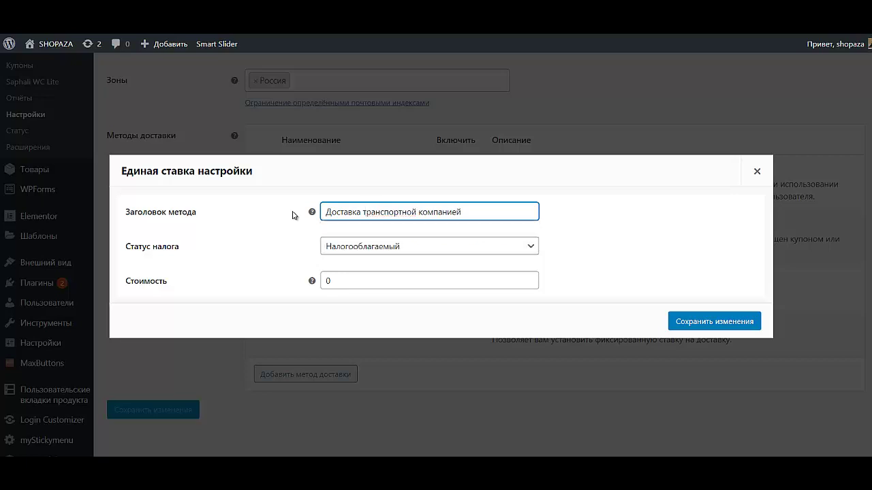
Set the tax status of Доставка транспортной компанией to Нет and its cost to 700, and save the method.
click(394, 249)
click(397, 270)
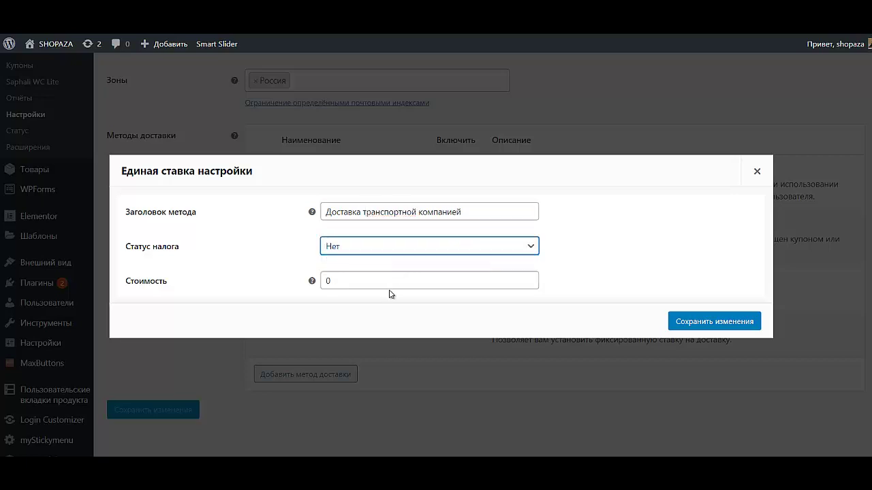
double_click(371, 282)
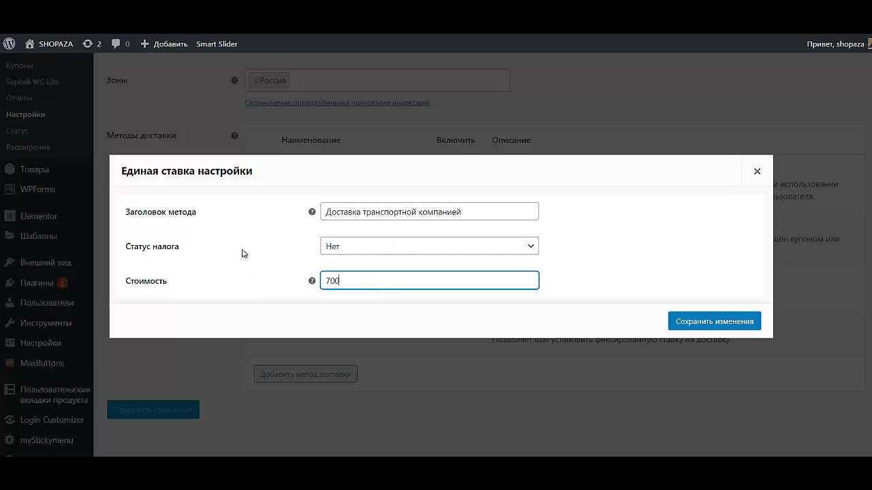
text(700)
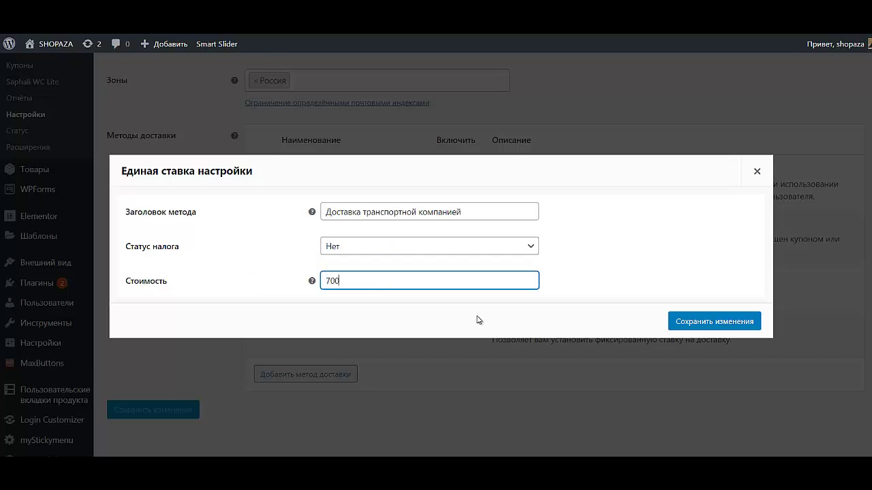
click(679, 322)
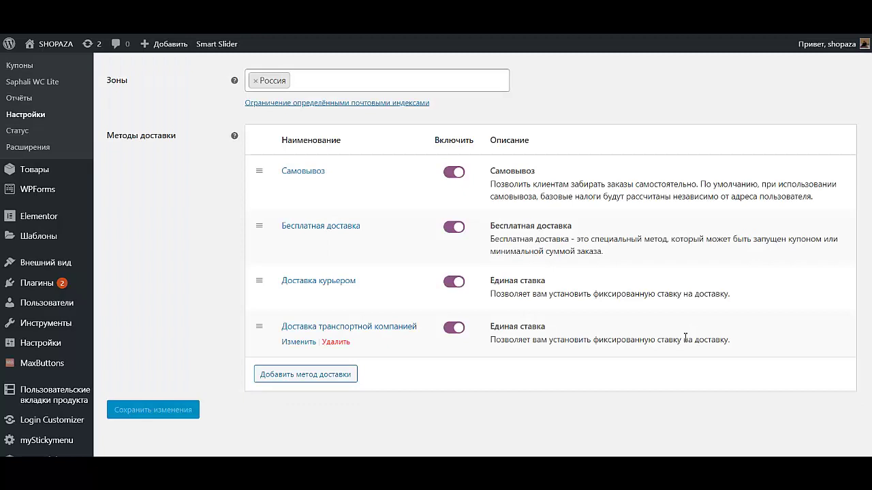
Add one more Единая ставка shipping method to the Россия zone and title it Доставка Почтой России.
click(319, 379)
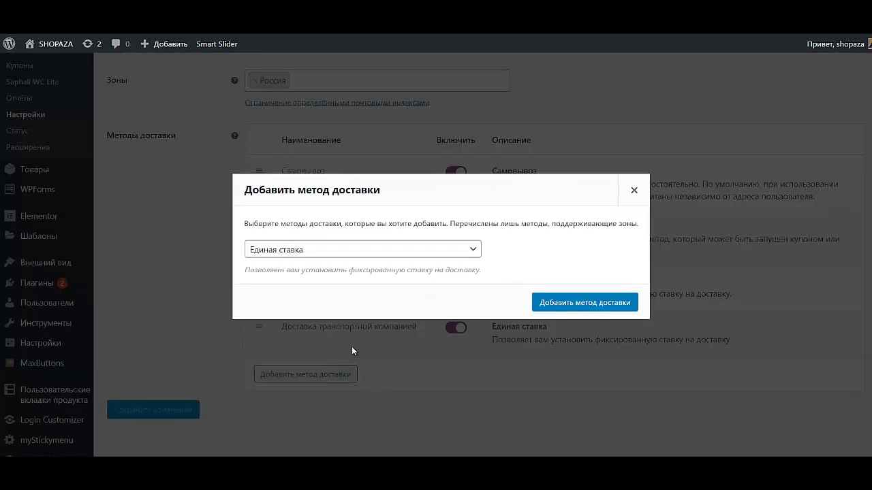
click(572, 303)
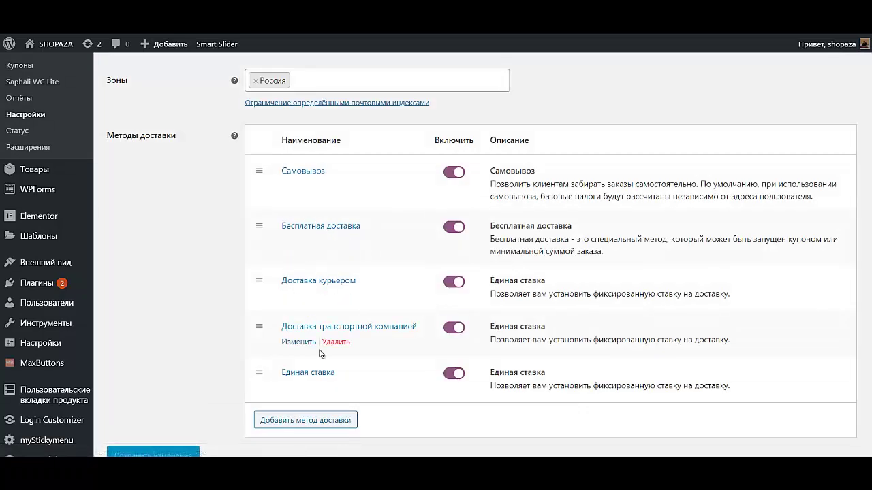
click(297, 393)
click(216, 211)
key(ctrl+a)
text(Доставка Почтой России)
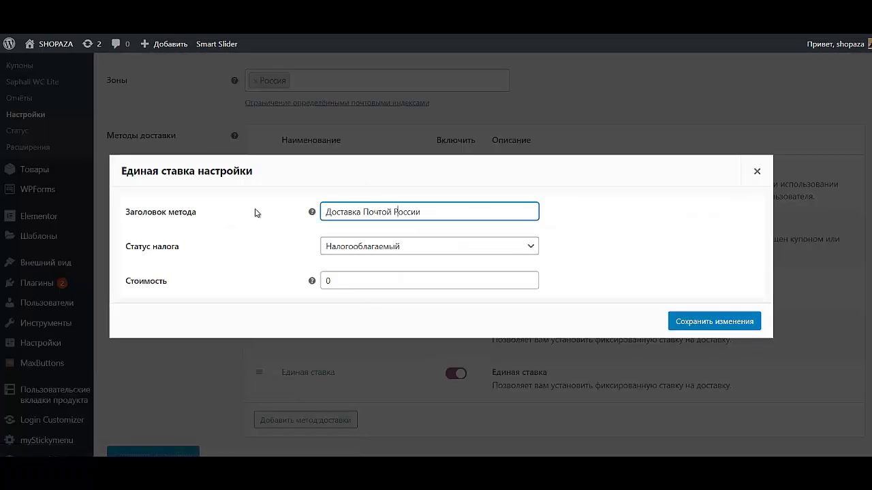
Give Доставка Почтой России a cost of 300 and the tax status Нет, and save the method.
double_click(373, 281)
text(30)
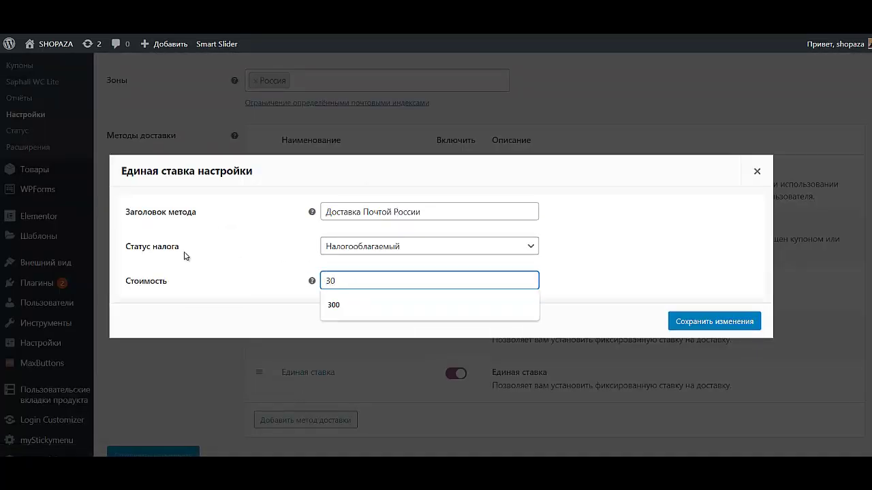
text(0)
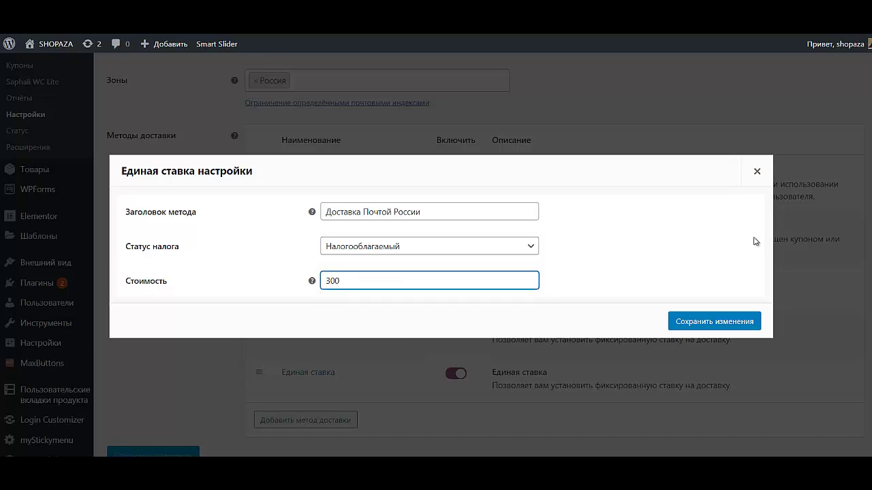
click(453, 250)
click(437, 273)
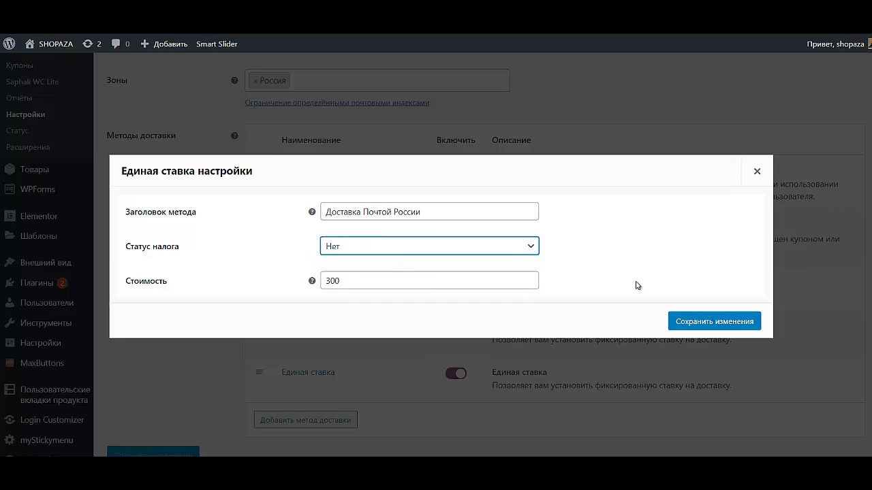
click(694, 322)
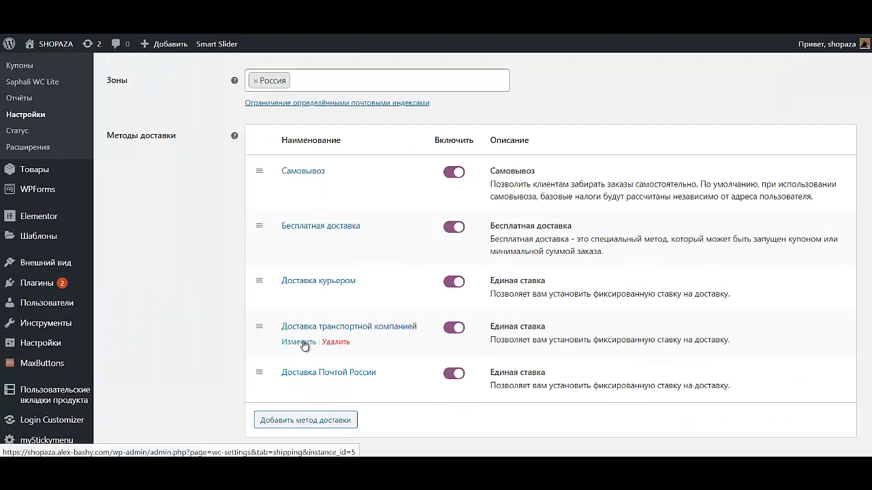
Change the cost of Доставка транспортной компанией to 500 and save it.
click(303, 342)
click(366, 282)
key(ctrl+a)
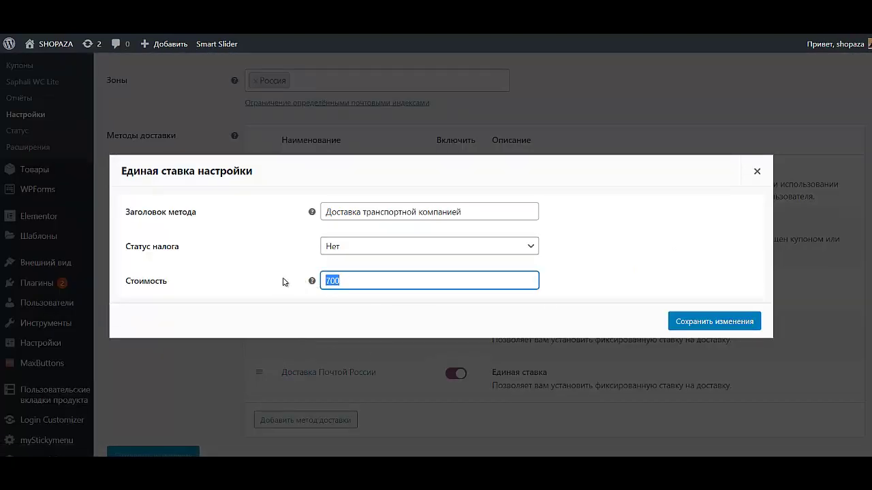
text(500)
click(709, 322)
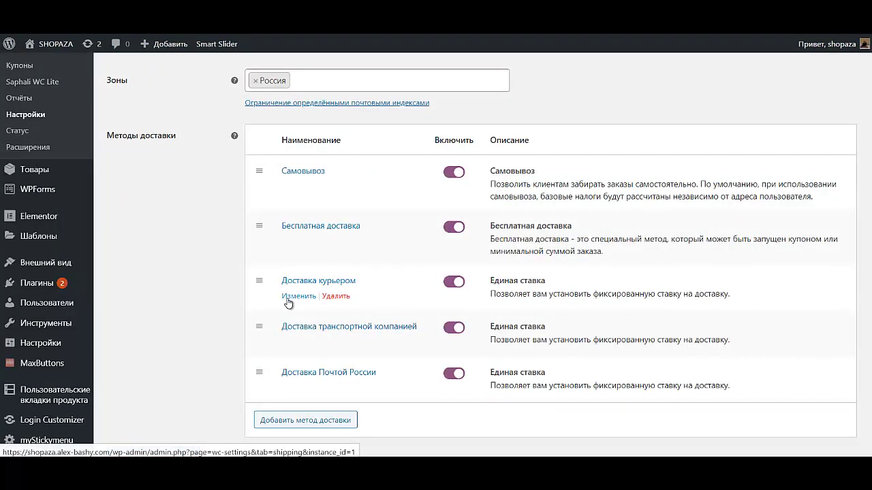
Change the cost of the Доставка курьером method to 700 and save it.
click(293, 294)
click(355, 279)
key(ctrl+a)
text(7000)
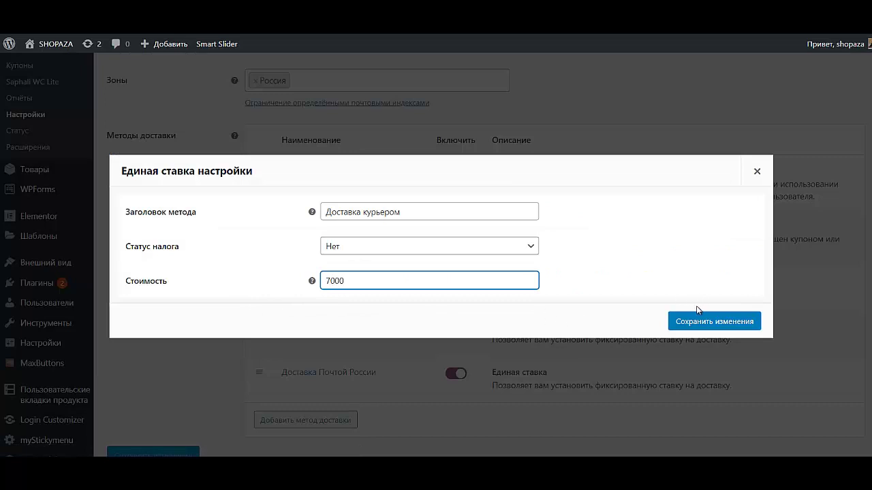
key(BackSpace)
click(715, 318)
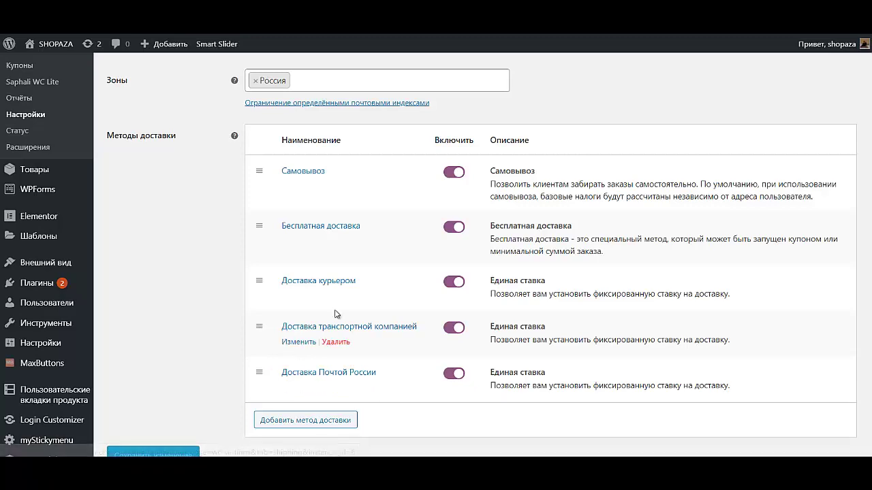
Look over the Россия zone's shipping methods and open the general shipping options (Параметры доставки).
scroll(368, 299, down, 2)
scroll(391, 294, up, 1)
scroll(388, 306, up, 3)
scroll(381, 322, down, 3)
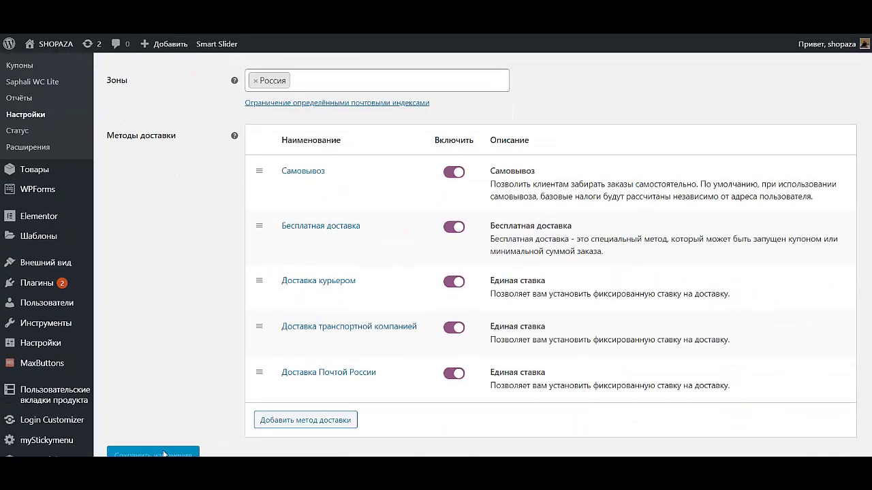
scroll(199, 413, up, 3)
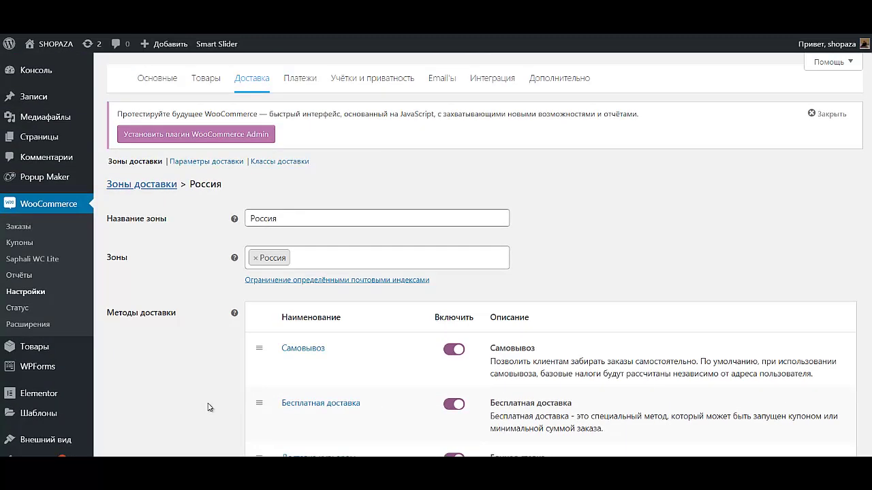
click(197, 162)
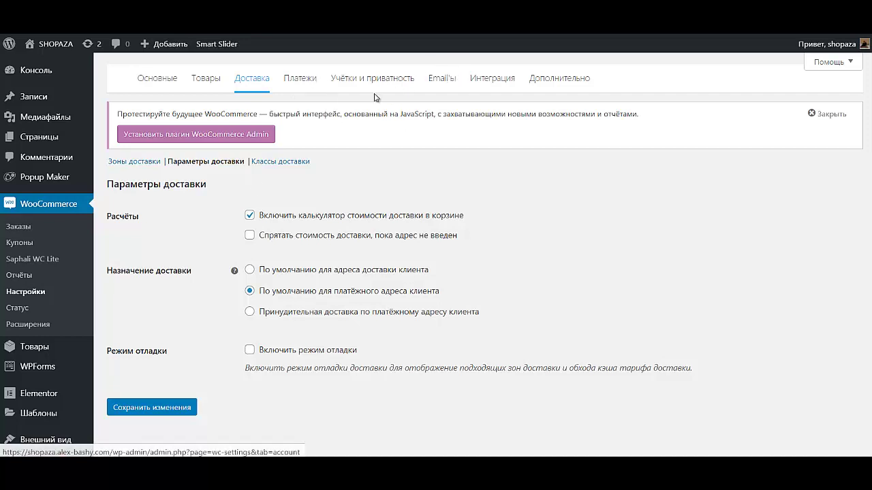
Enable the payment methods Прямой банковский перевод and Оплата при доставке.
click(299, 79)
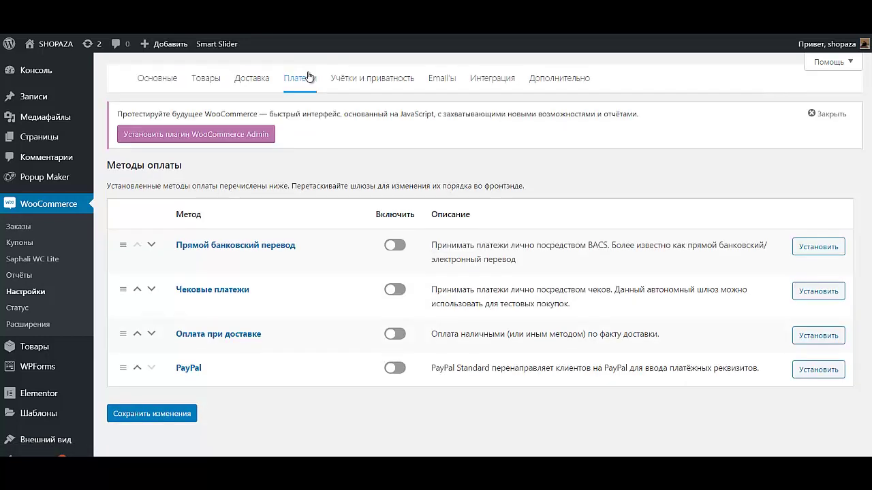
click(395, 245)
click(394, 334)
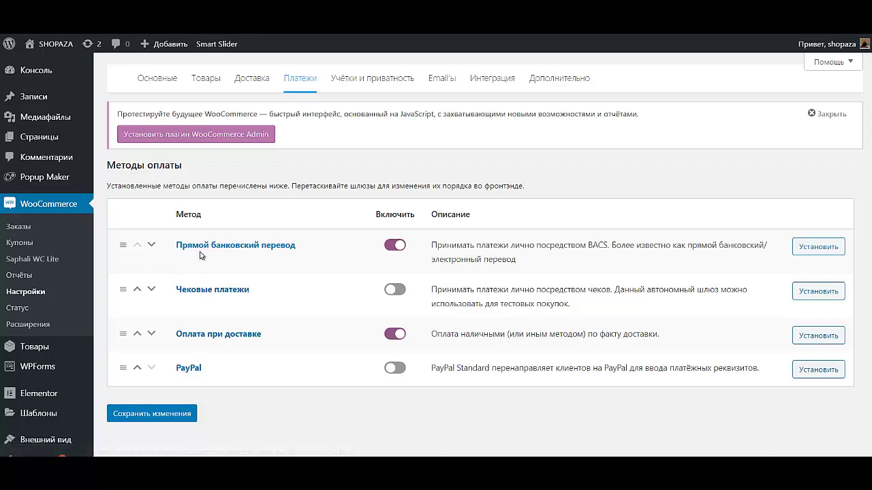
Rename the Прямой банковский перевод payment method as Безналичная оплата in its settings.
click(273, 246)
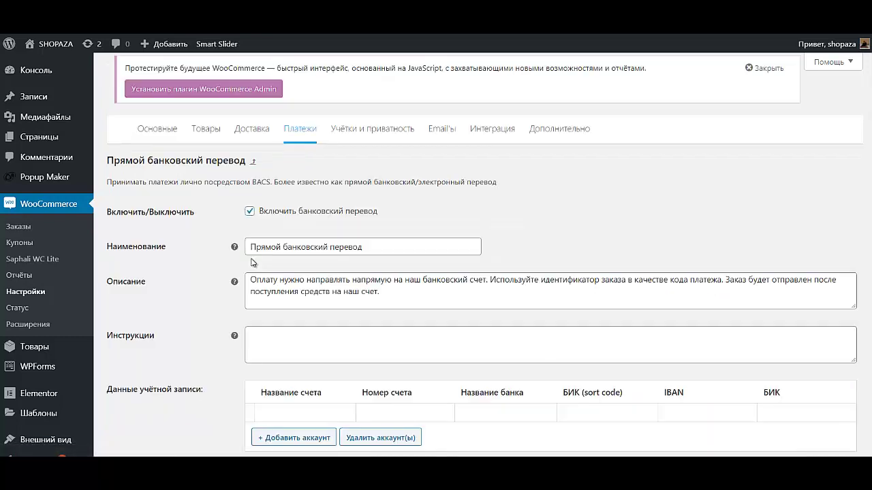
click(399, 252)
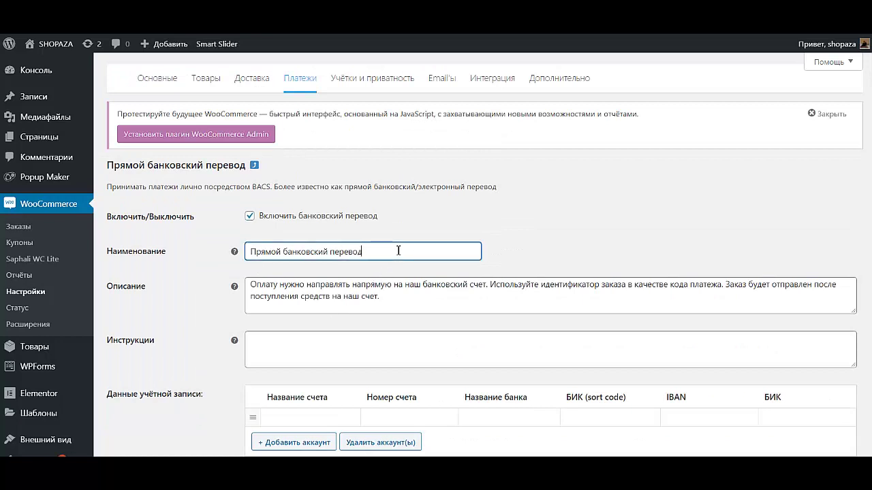
key(ctrl+a)
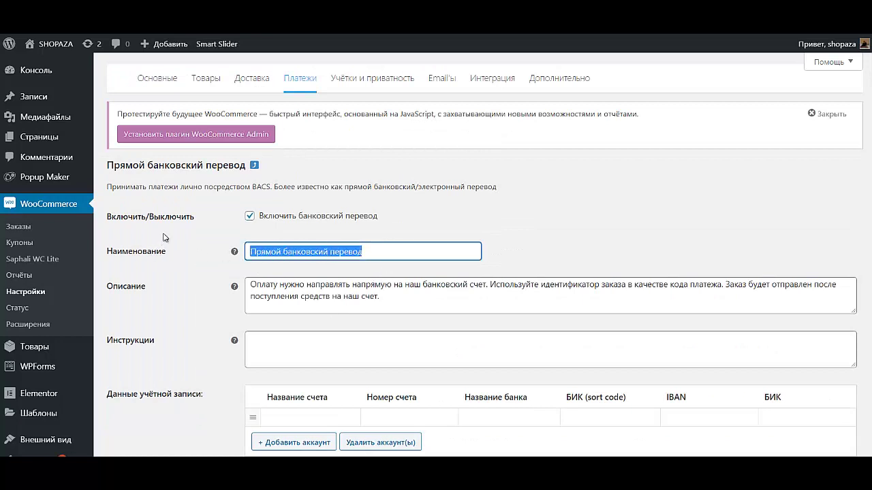
text(Без)
key(Down)
key(Down)
key(Return)
Replace the payment method's description with "Вы можете оплатить Ваш заказ перечислением на нашу Банковскую Карту".
key(Tab)
key(ctrl+a)
text(Вы м)
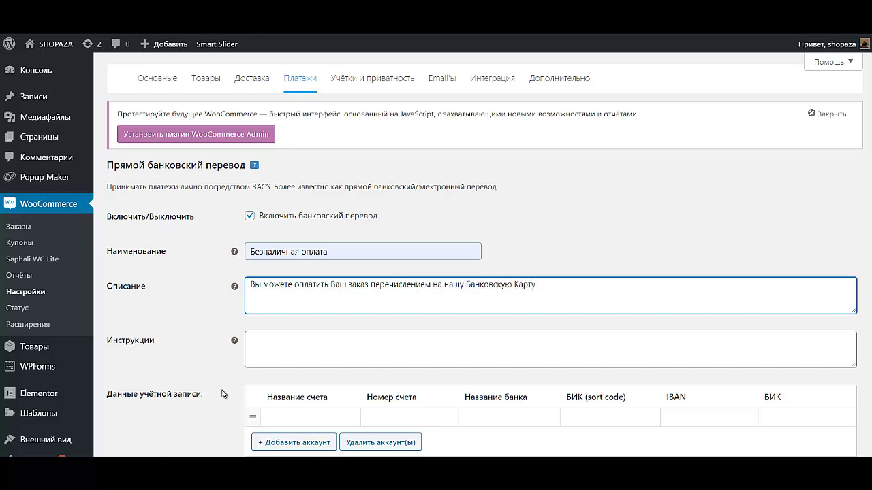
Copy the payment method's description text into its empty Инструкции field.
mouse_move(235, 343)
drag(576, 294, 171, 293)
key(ctrl+c)
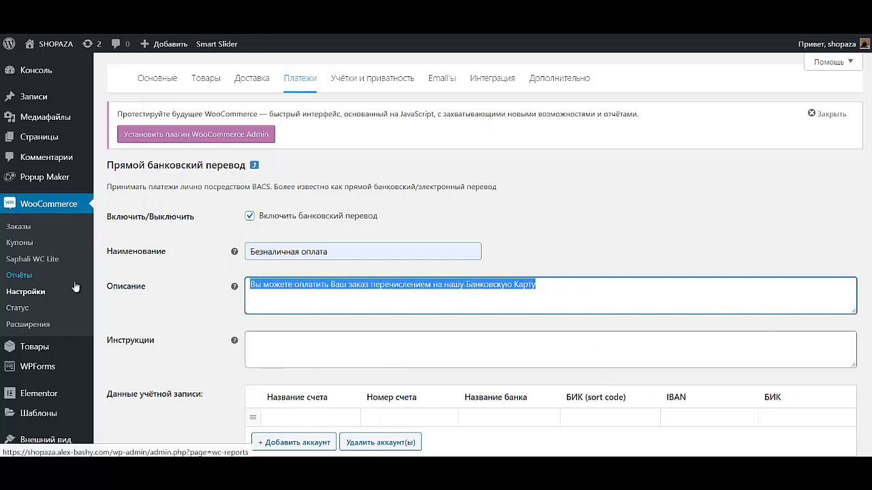
click(323, 343)
key(ctrl+v)
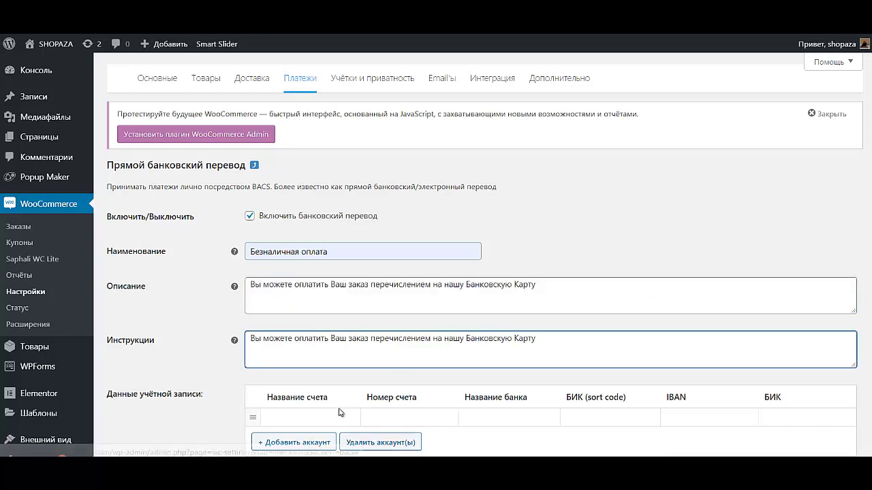
In the account details, enter БАНКОВСКАЯ КАРТА as the account name and fill in the card number as the account number.
scroll(286, 340, down, 3)
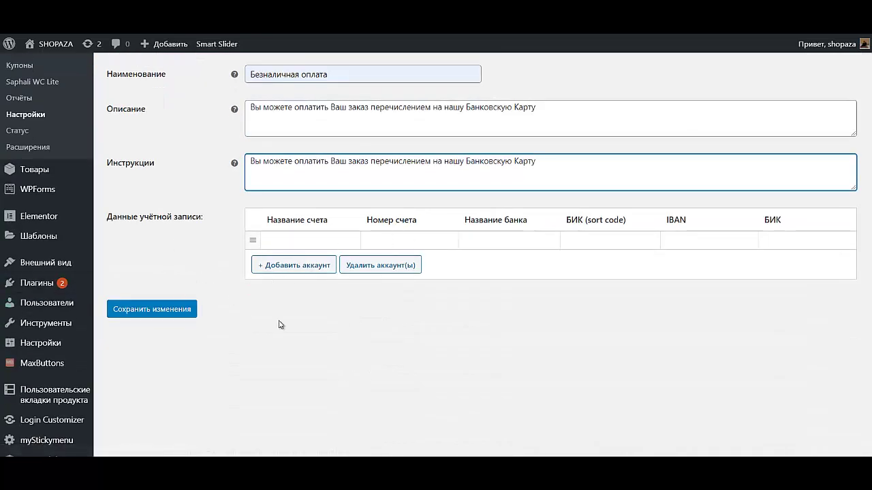
click(318, 239)
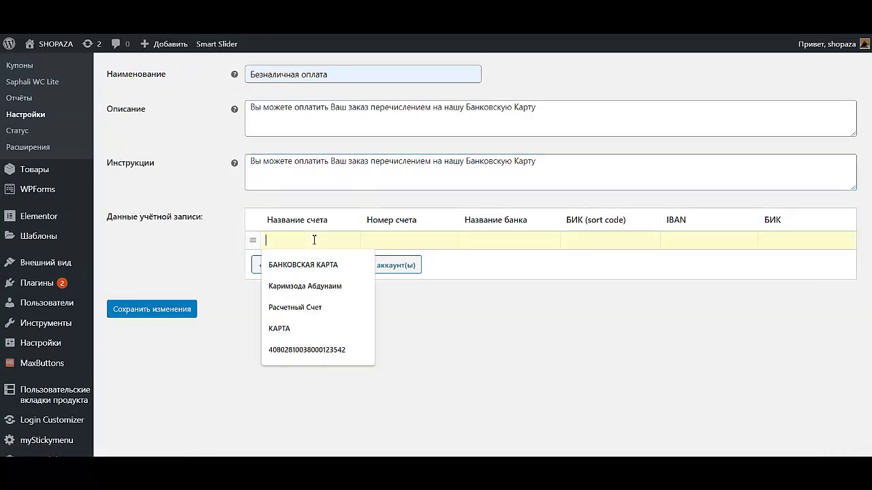
click(316, 265)
click(418, 244)
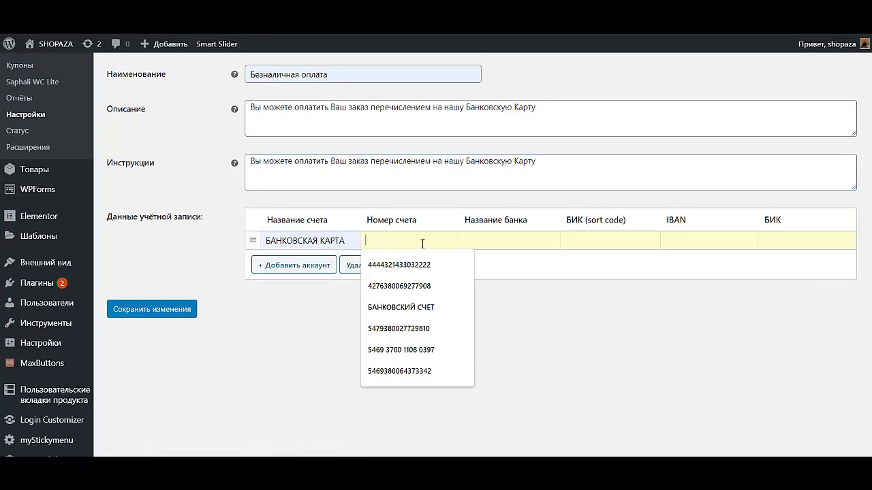
click(417, 261)
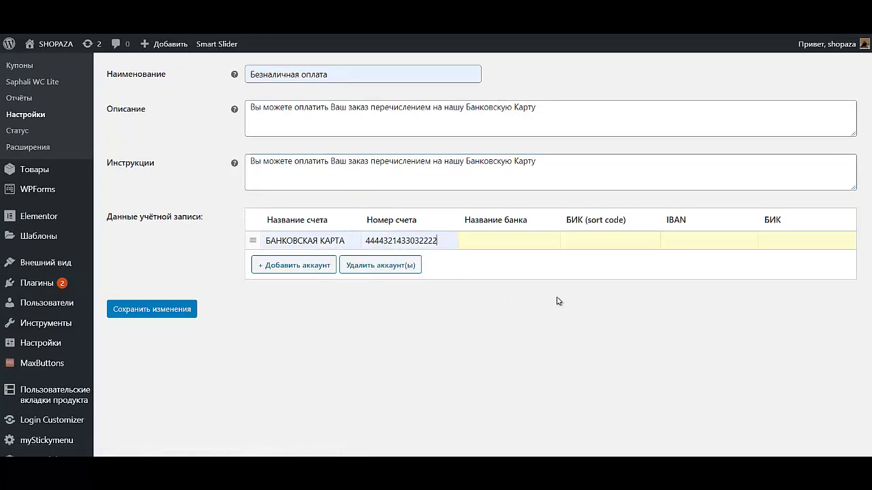
Complete the account with the bank name СБЕРБАНК РОССИИ and its sort code, and add a second account row.
click(507, 243)
click(512, 264)
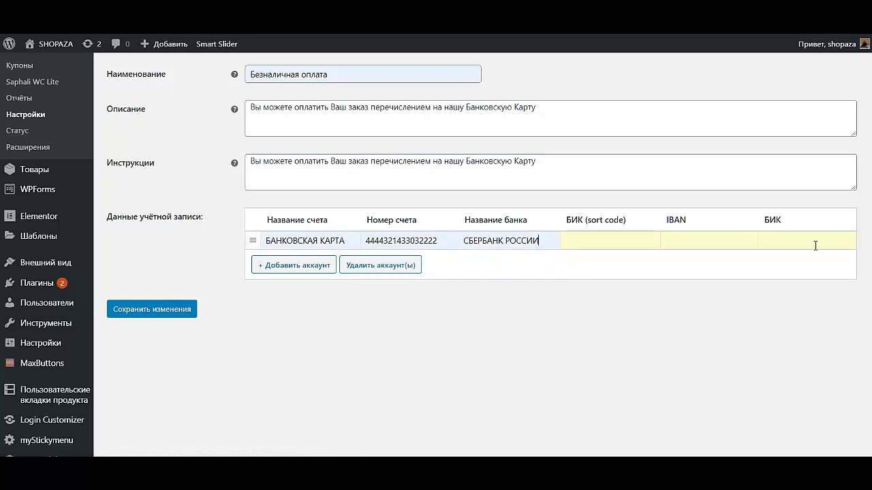
click(583, 241)
click(597, 270)
click(302, 266)
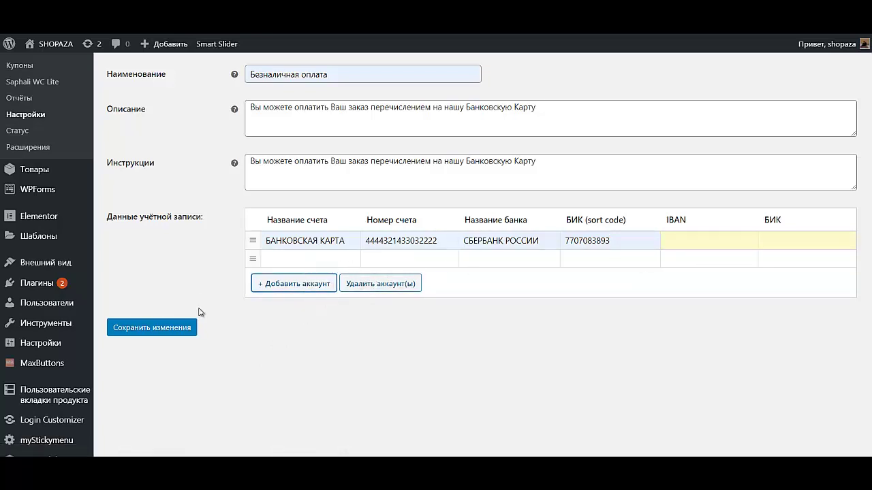
Fill in the second account row with the name Расчетный Счет, the account number, the bank СБЕРБАНК РОССИИ and its sort code.
click(287, 260)
click(299, 325)
click(404, 261)
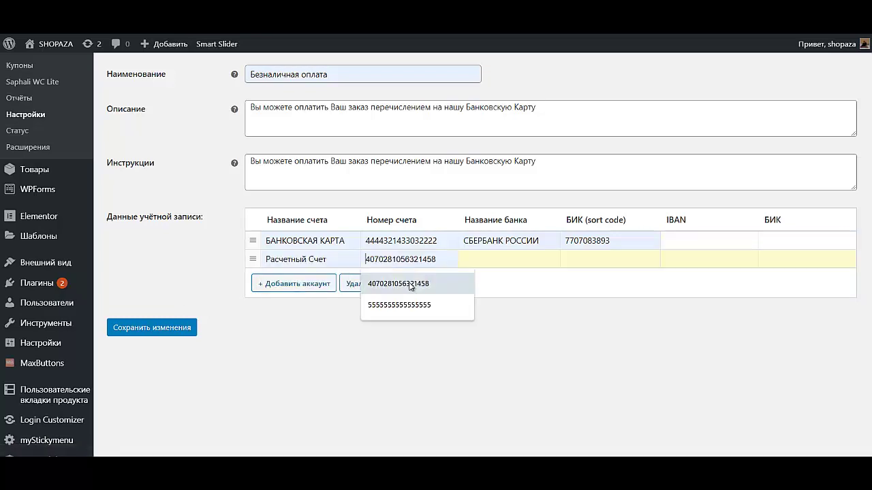
click(410, 286)
click(518, 261)
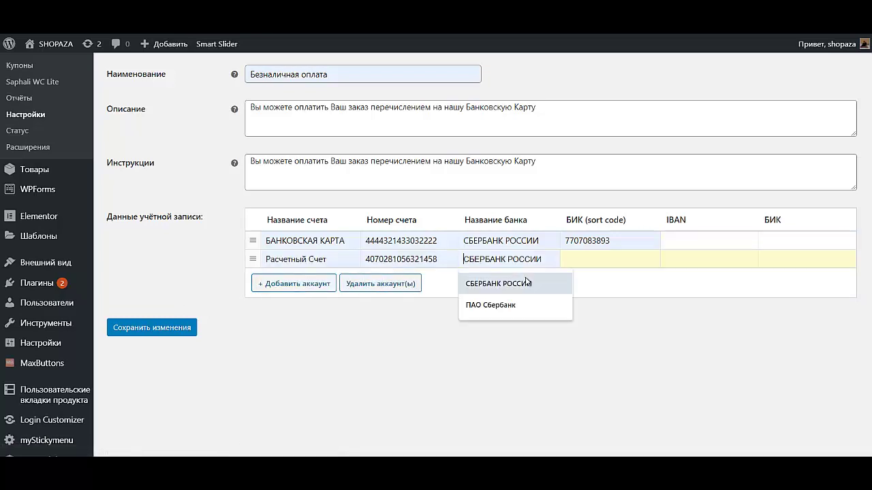
click(504, 282)
click(590, 263)
click(584, 284)
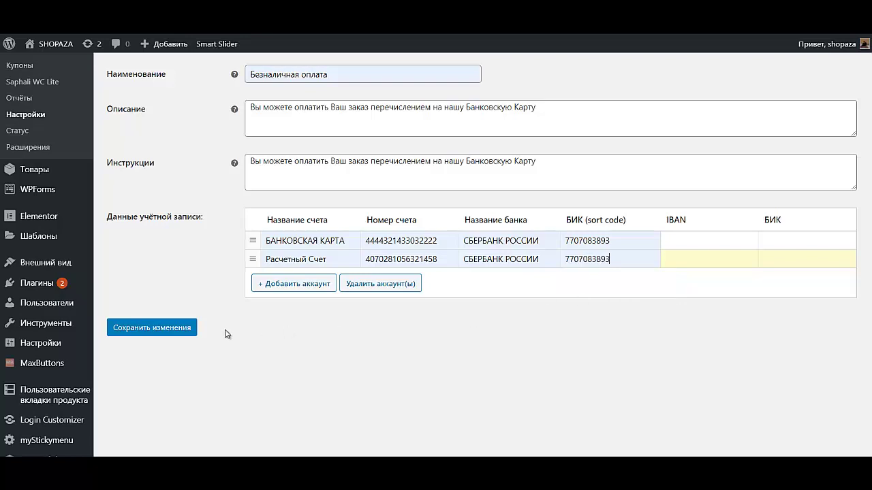
Add a third account named Яндекс Кошелек with its account number and the bank name Яндекс Деньги.
click(286, 284)
click(286, 276)
click(295, 301)
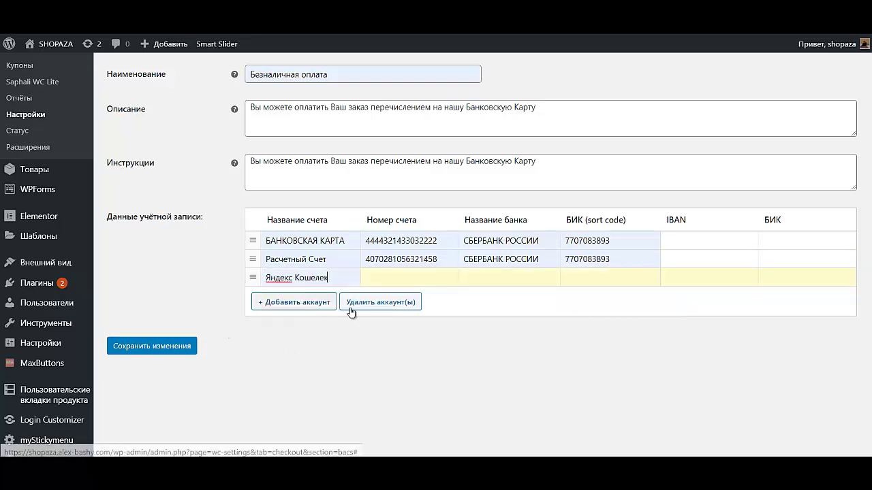
click(379, 279)
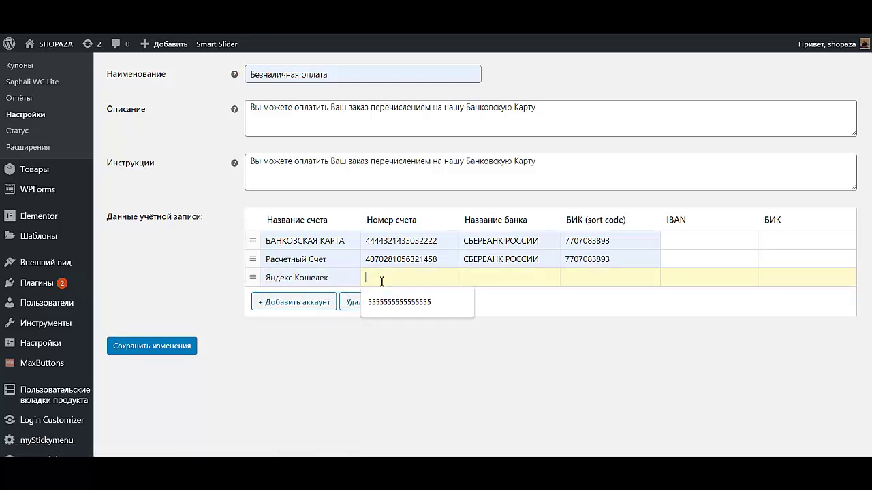
click(390, 301)
click(502, 278)
click(507, 301)
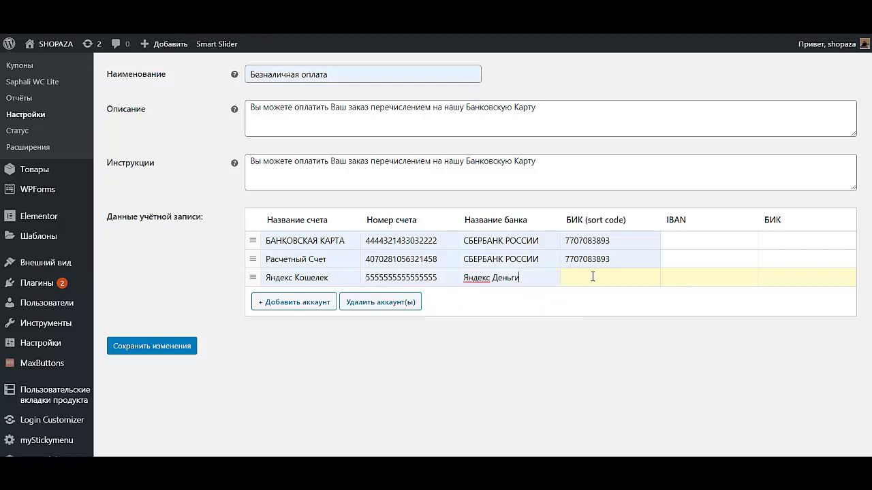
Rename the first account as Банковская Карта and save the bank transfer settings.
drag(268, 241, 351, 246)
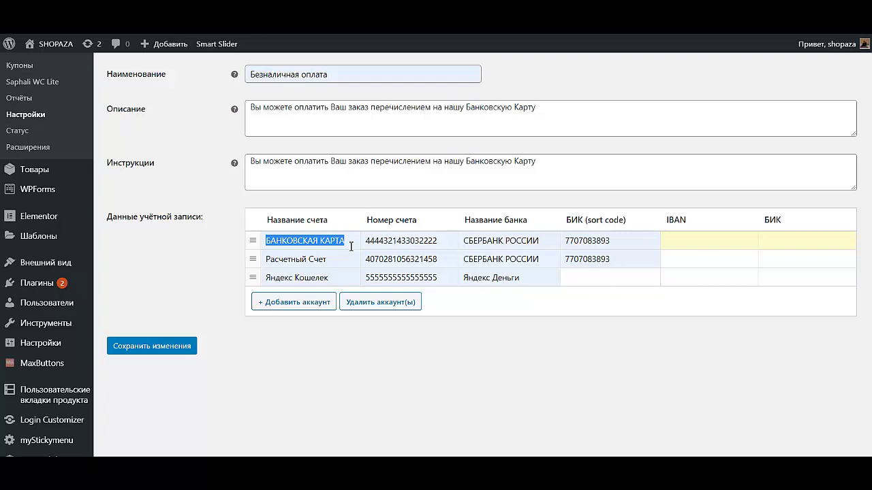
text(Ба)
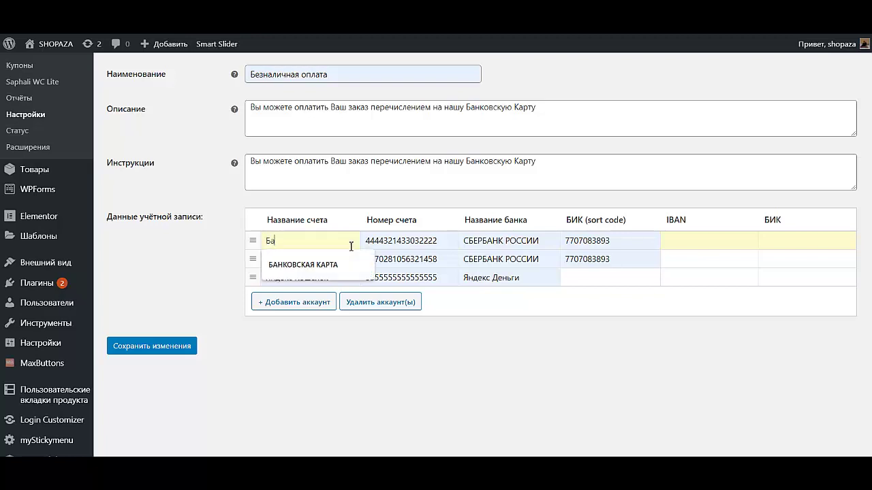
text(нковская Карта)
click(152, 346)
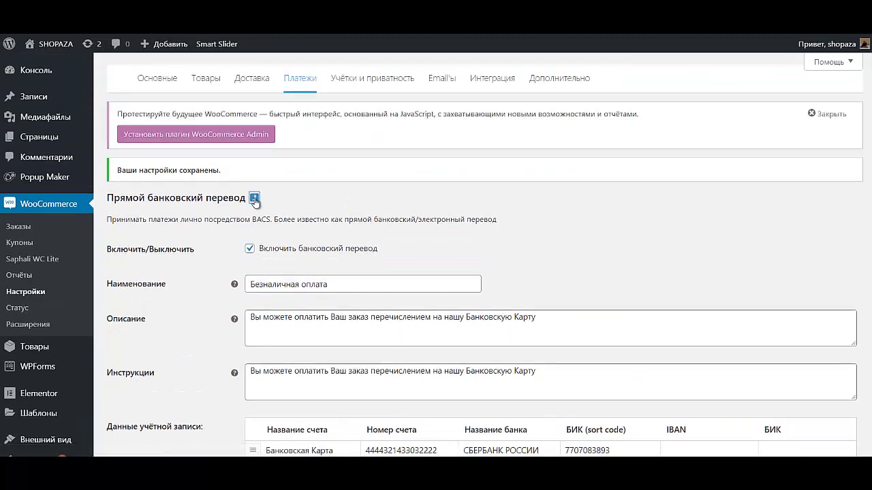
Return to the payment methods, open the Оплата при доставке settings and set the method's name to "Оплата после примерки".
click(254, 199)
scroll(313, 298, down, 3)
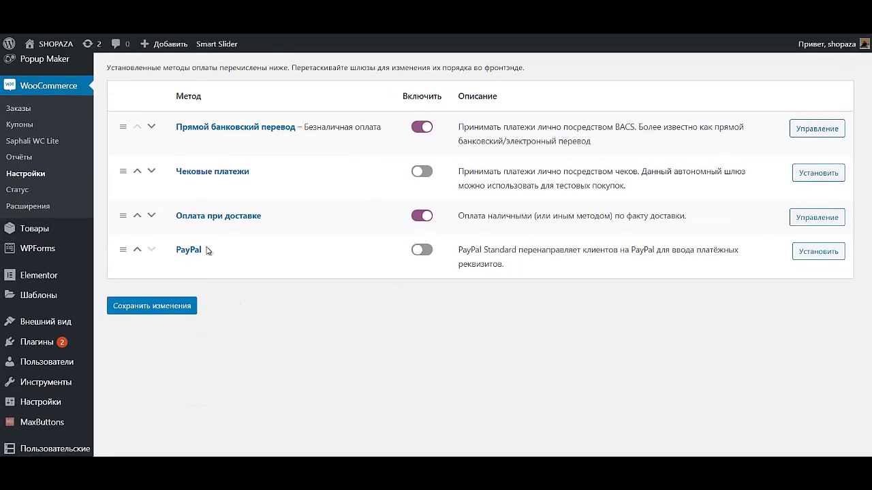
click(213, 218)
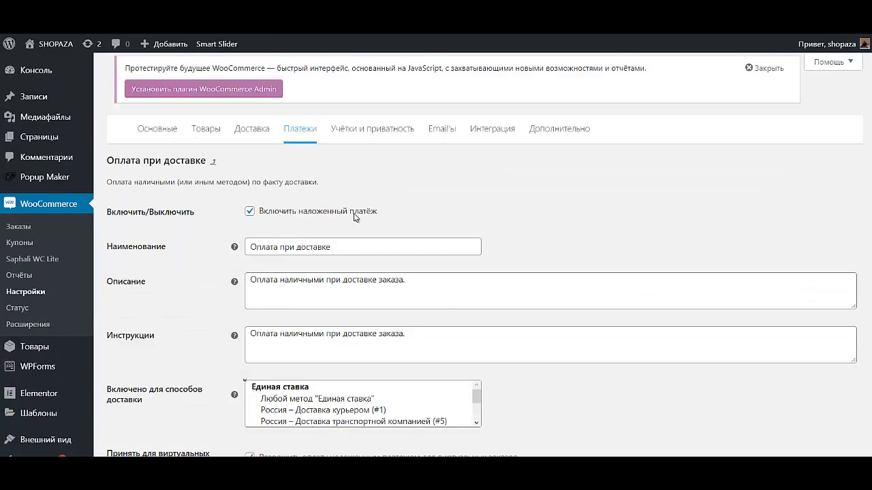
triple_click(354, 251)
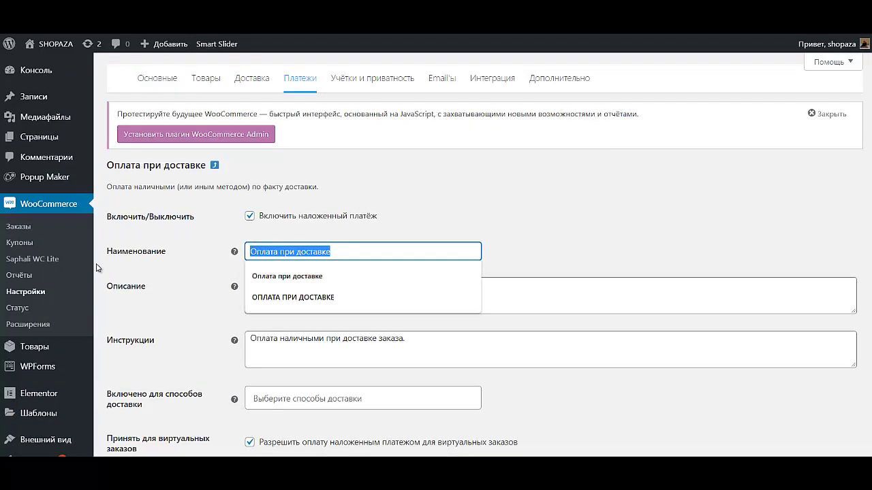
text(Н)
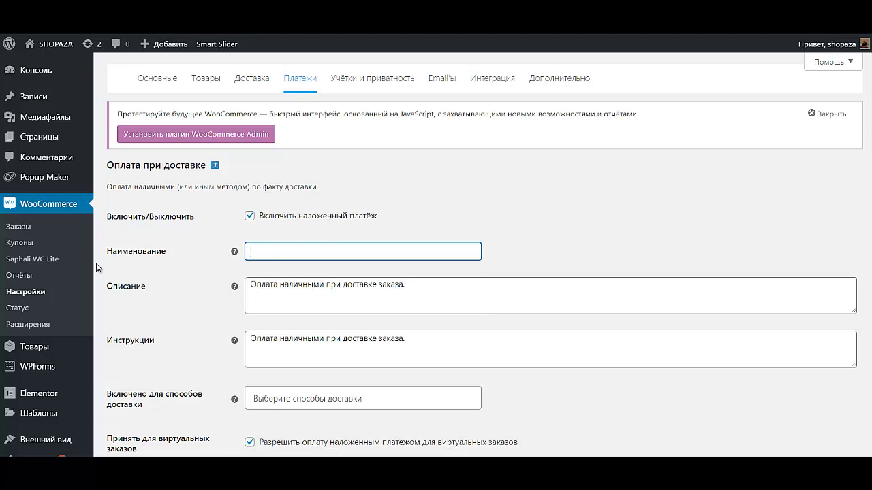
text(Оплата)
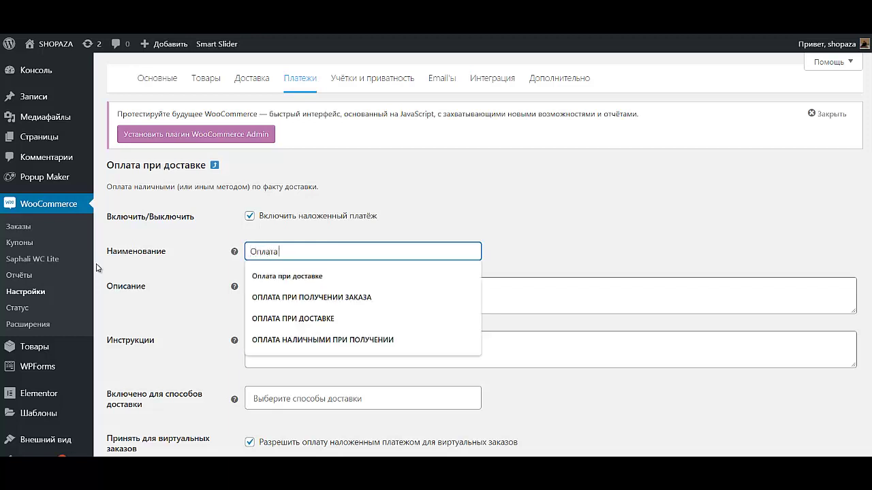
text( после приме)
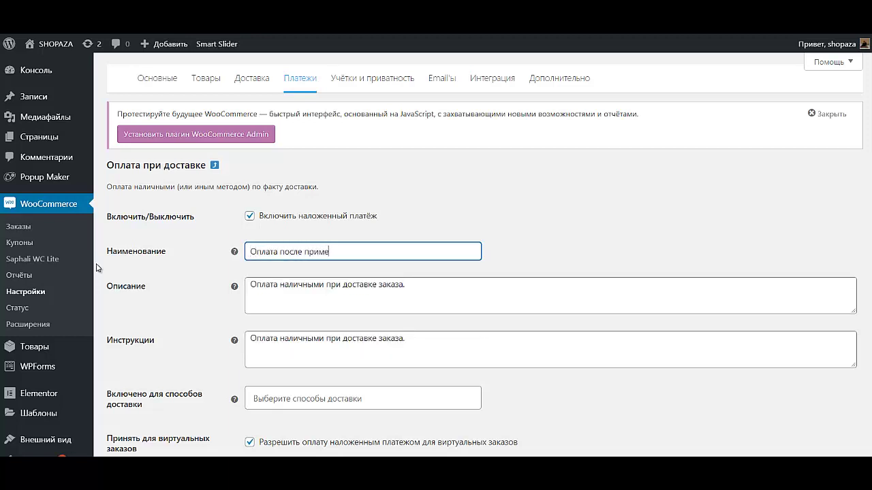
text(рки)
Replace "при доставке заказа." in the method's description with "после примерки".
drag(330, 287, 500, 286)
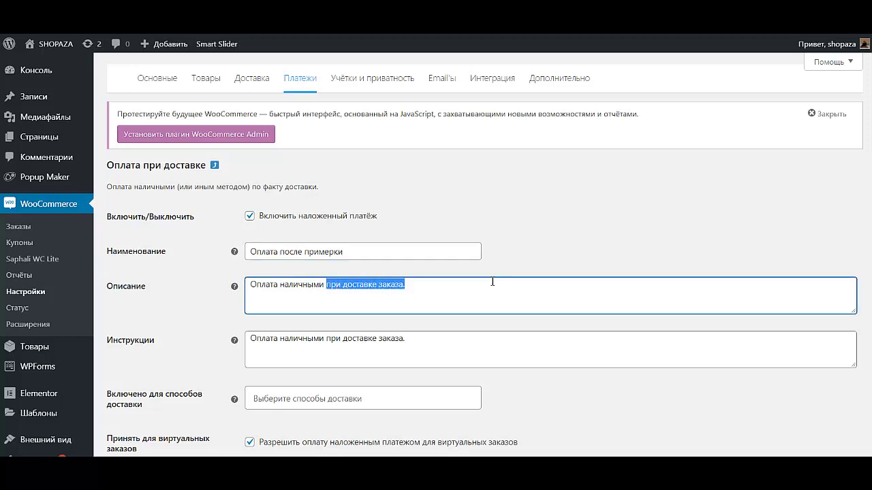
text(после примерки)
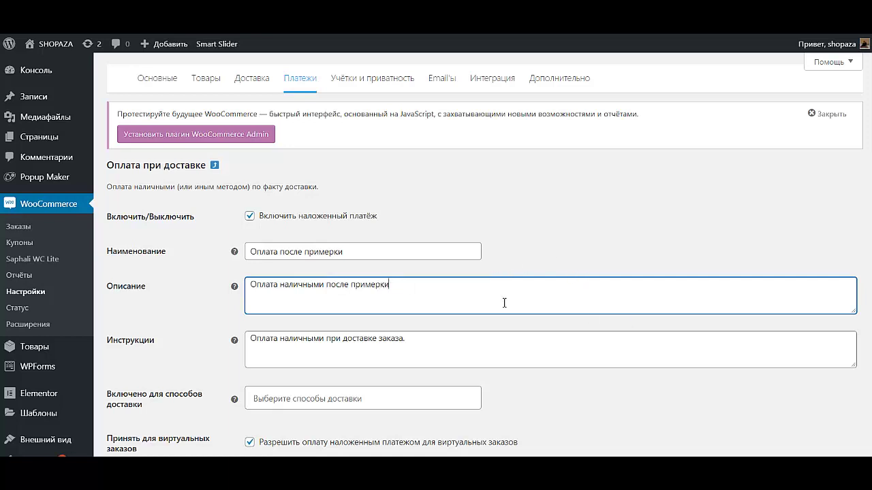
drag(432, 291, 130, 293)
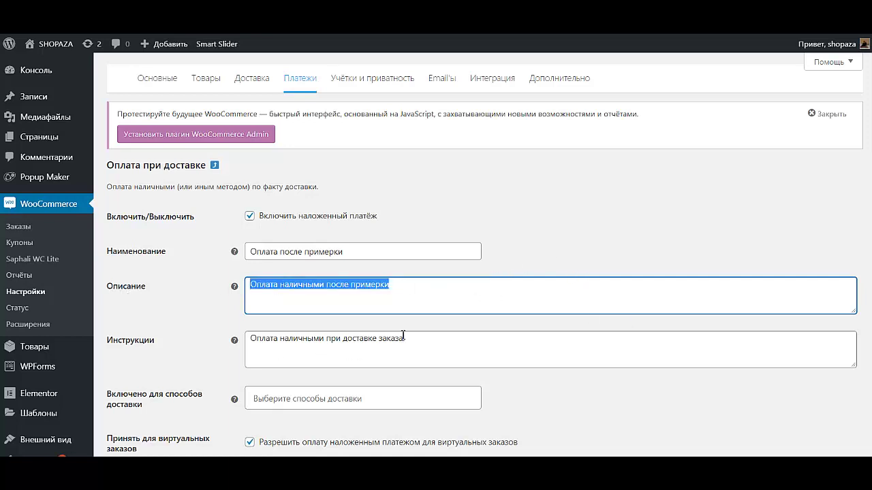
Insert "Вы можете оплатить свой заказ наличными курьеру" at the beginning of the description.
click(247, 300)
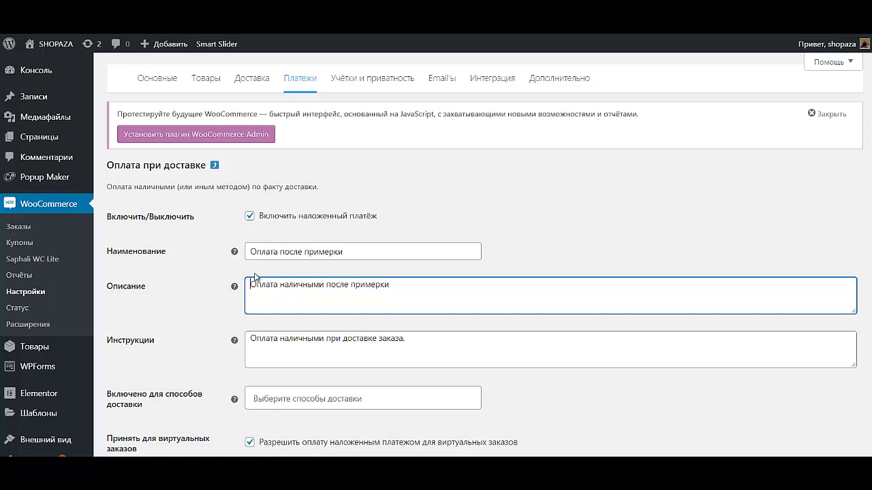
text(Вы може)
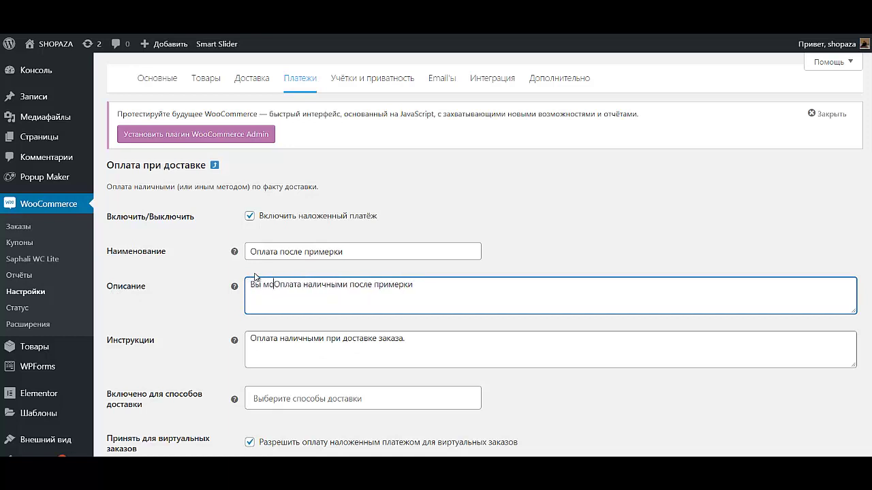
text(те оплатит)
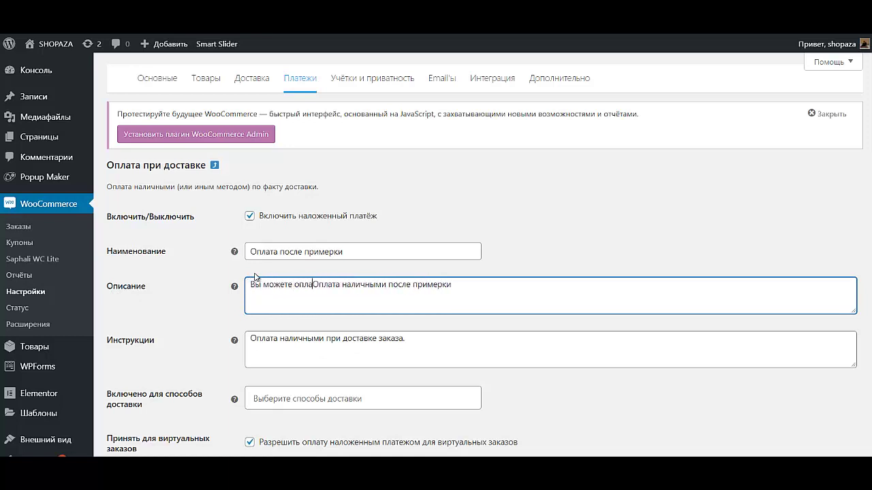
text(ь)
text( свой )
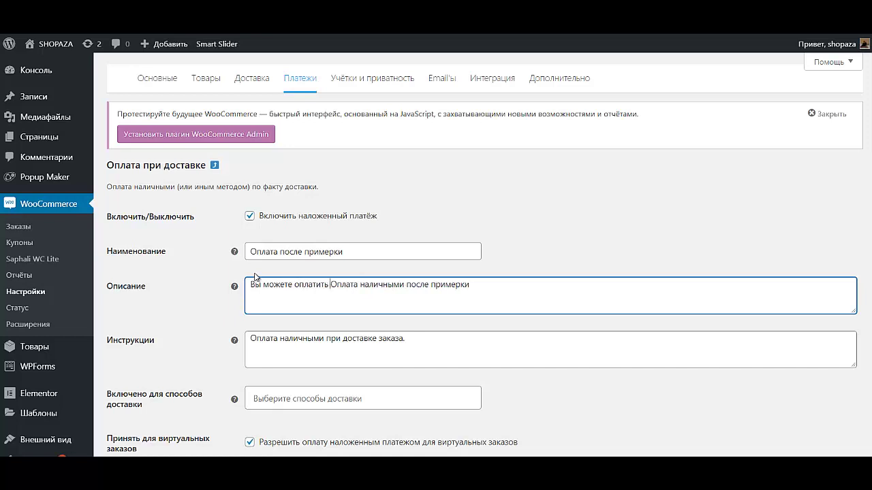
text(заказ)
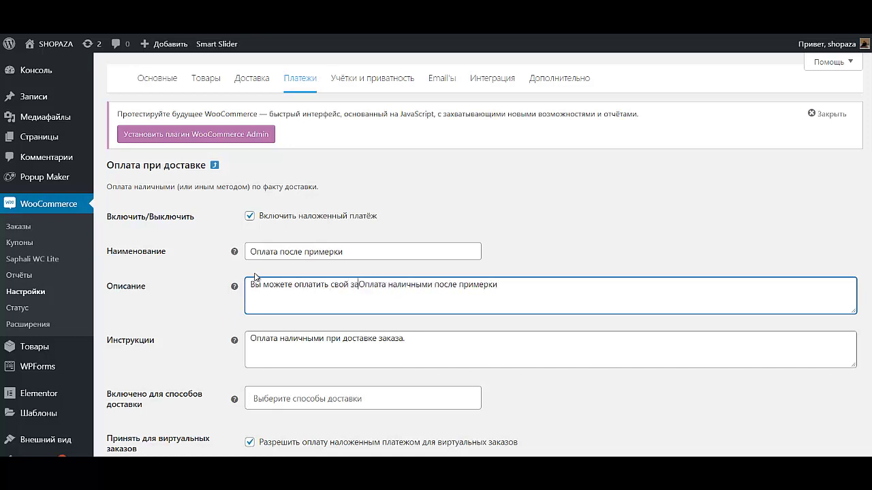
text( налич)
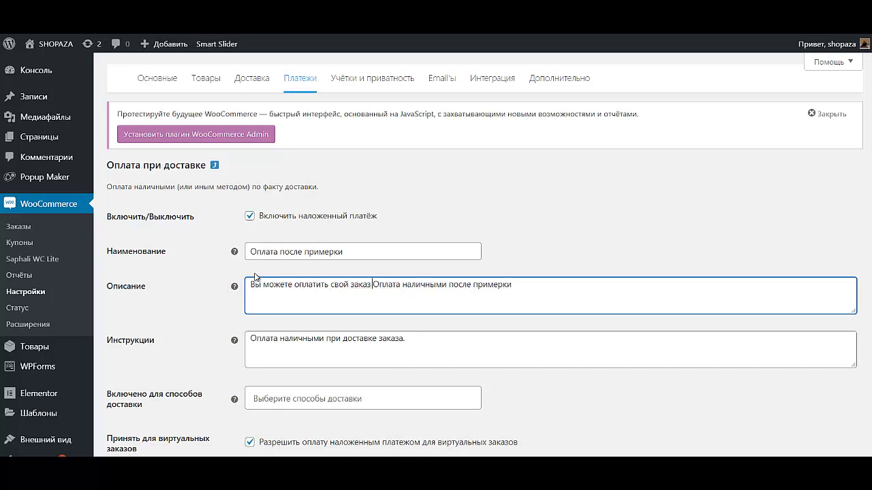
text(н)
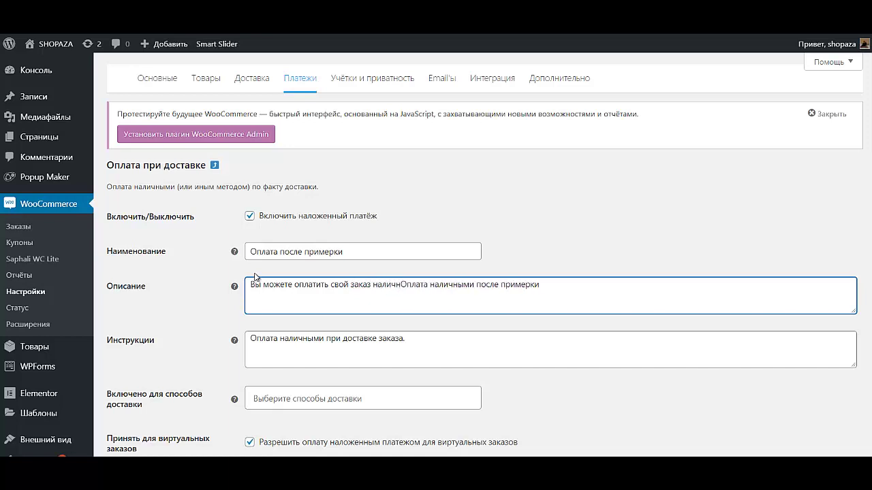
text(ыми курь)
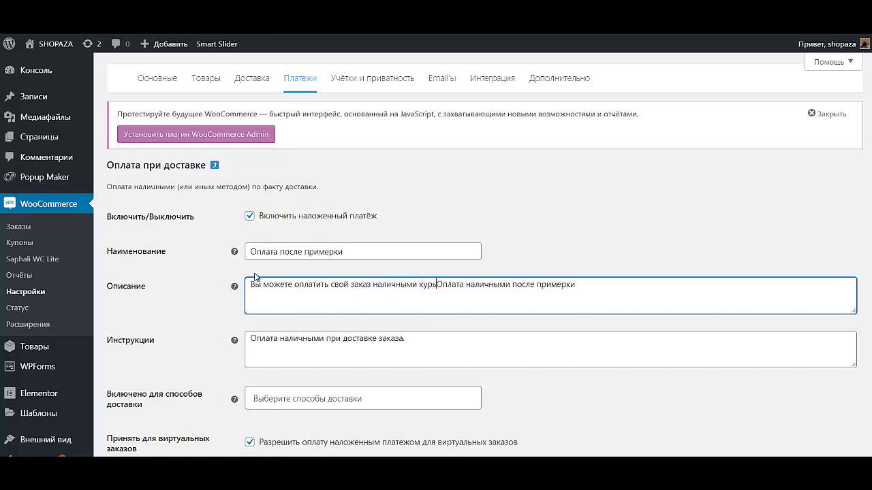
text(еру)
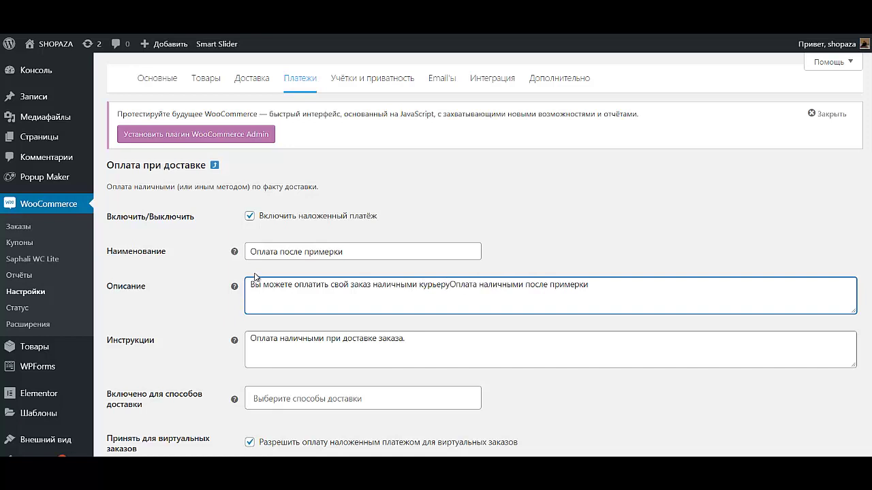
Delete "курьеру" and the repeated "Оплата наличными" so the description reads "Вы можете оплатить свой заказ наличными после примерки".
key(BackSpace)
key(BackSpace)
key(BackSpace)
key(BackSpace)
key(BackSpace)
key(BackSpace)
key(BackSpace)
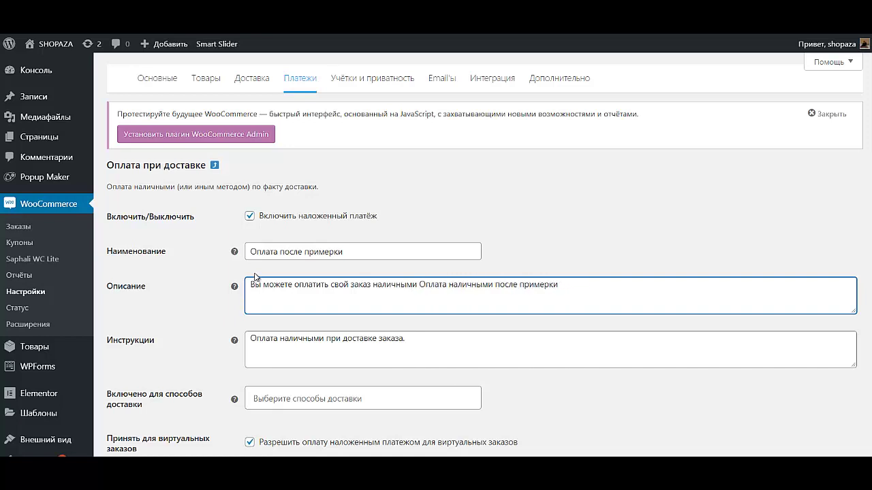
key(Delete)
key(Delete)
key(Delete)
key(Delete)
key(Delete)
key(Delete)
key(Delete)
key(Delete)
key(Delete)
key(Delete)
key(Delete)
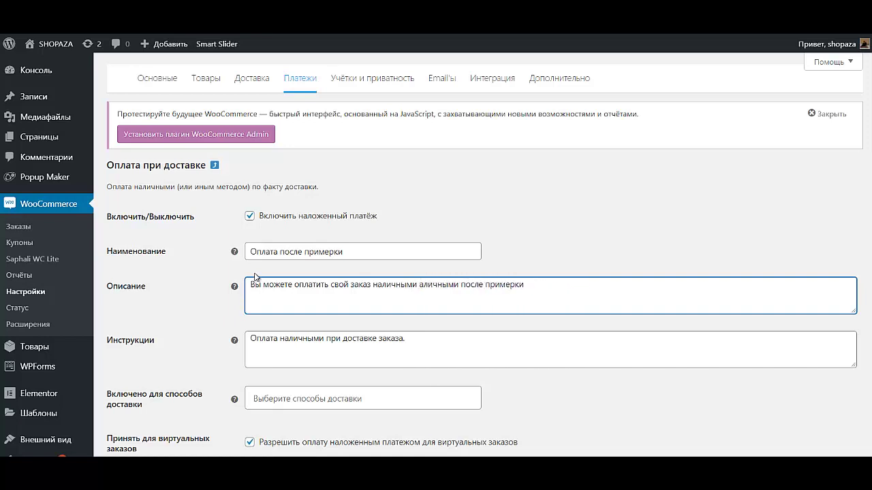
key(Delete)
key(Delete)
key(Delete)
key(Delete)
key(Delete)
key(Delete)
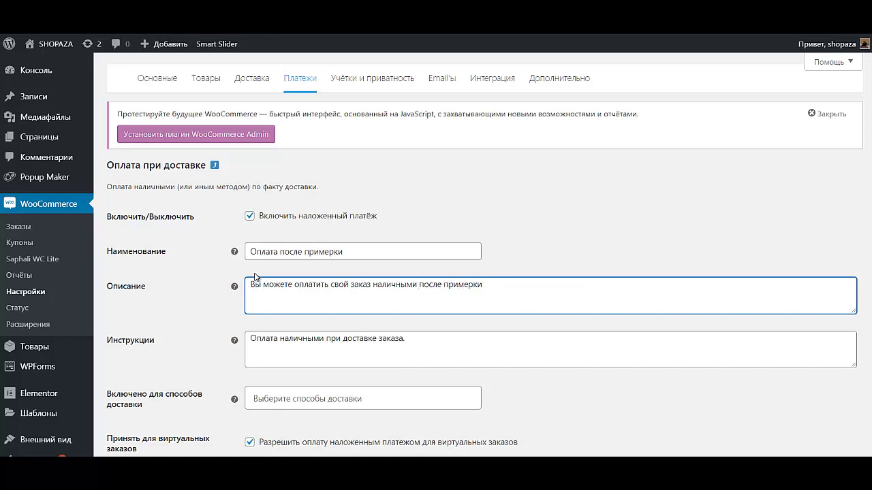
Replace the text in the Инструкции field with a copy of the description.
drag(587, 300, 205, 294)
key(ctrl+c)
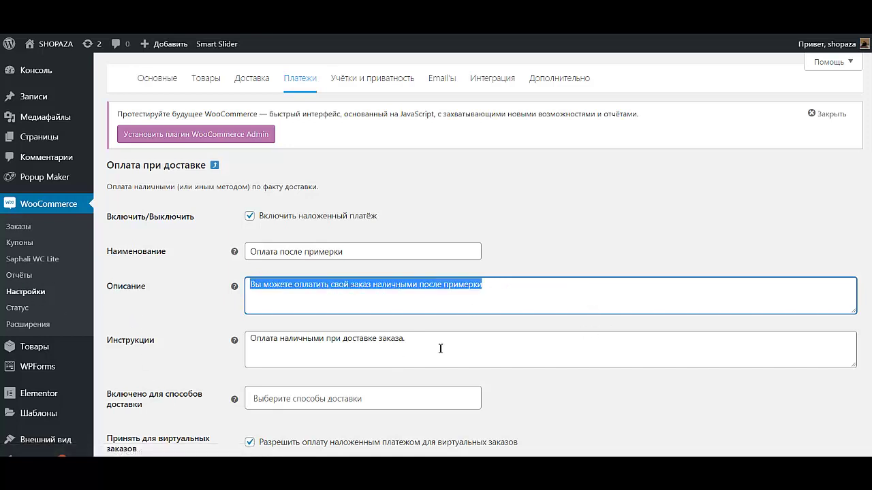
drag(440, 347, 11, 289)
key(ctrl+v)
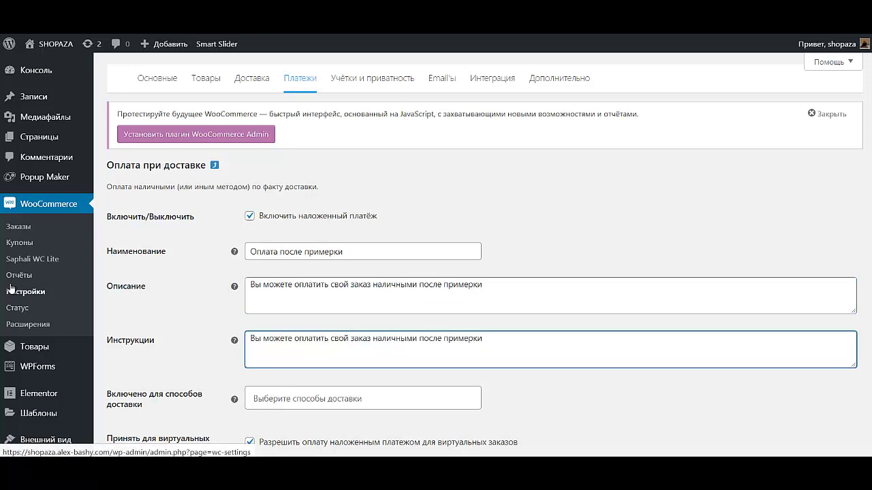
Enable the fitting payment method for "Россия – Доставка курьером (#1)" and "Россия – Доставка транспортной компанией (#5)".
click(287, 398)
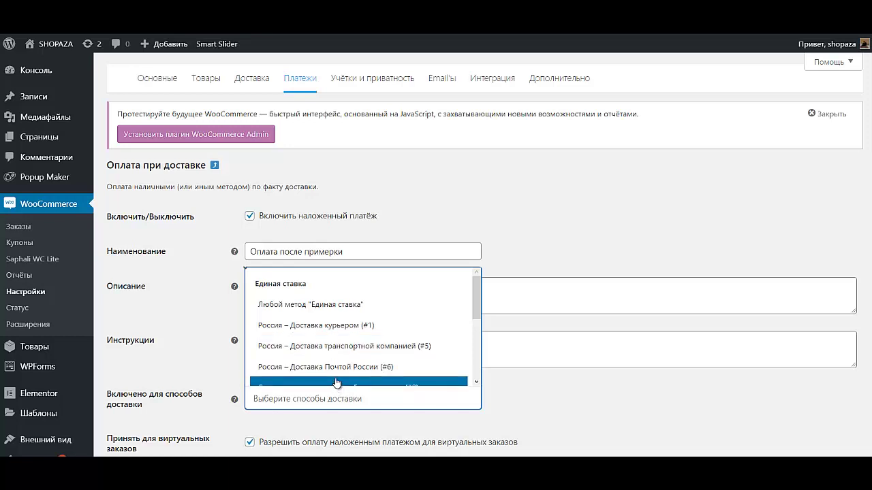
click(313, 327)
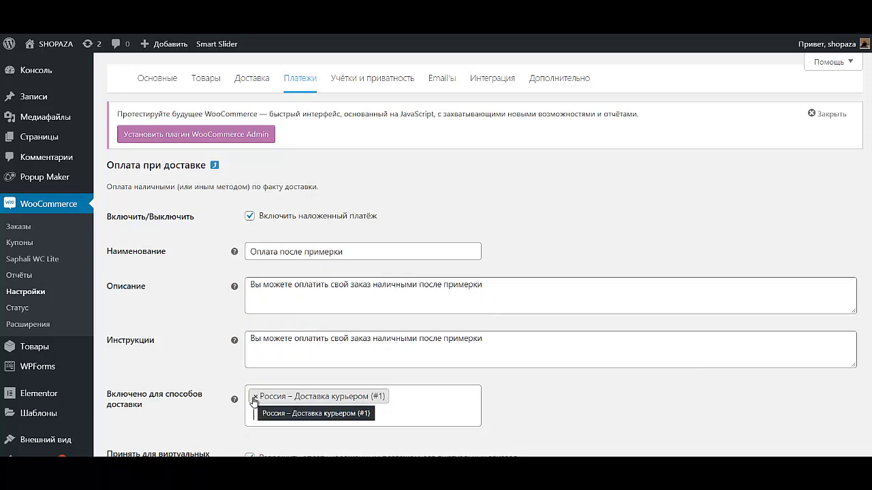
click(271, 415)
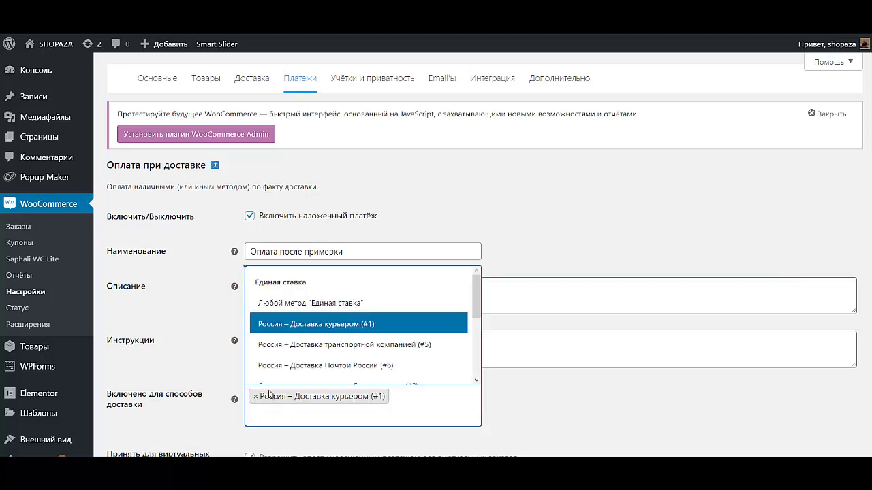
click(338, 345)
Add "Россия – Бесплатная доставка (#3)" and "Россия – Самовывоз (#4)" to the delivery methods this payment is enabled for.
click(316, 429)
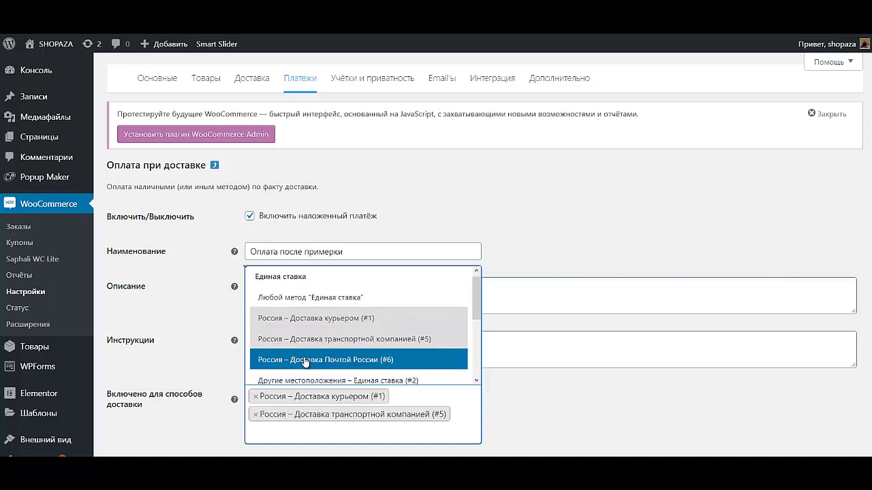
scroll(306, 358, down, 3)
scroll(305, 358, up, 3)
scroll(342, 322, down, 1)
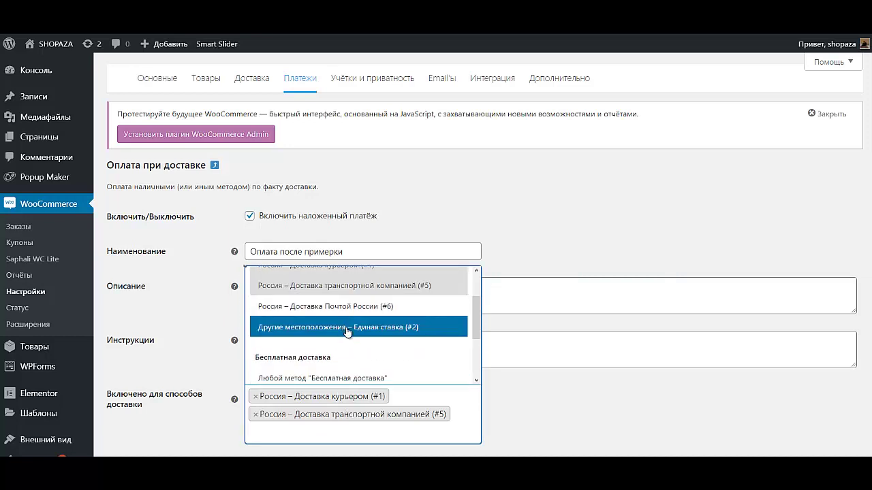
scroll(350, 344, down, 3)
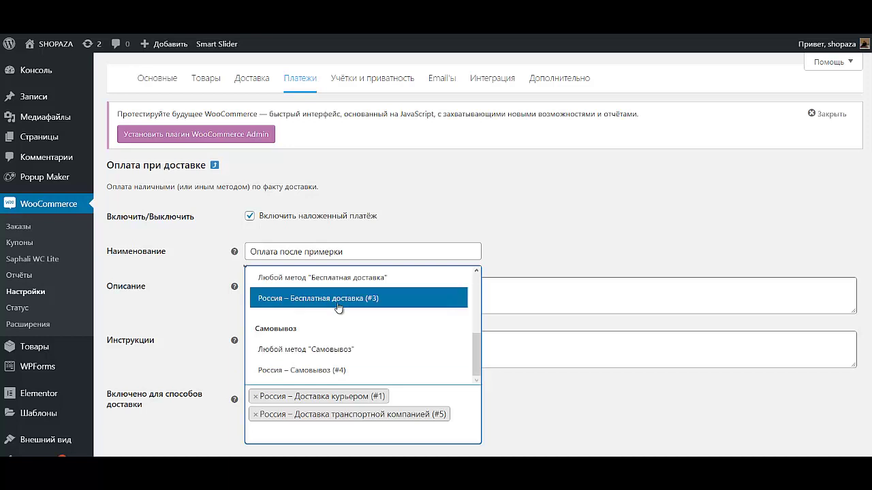
click(339, 300)
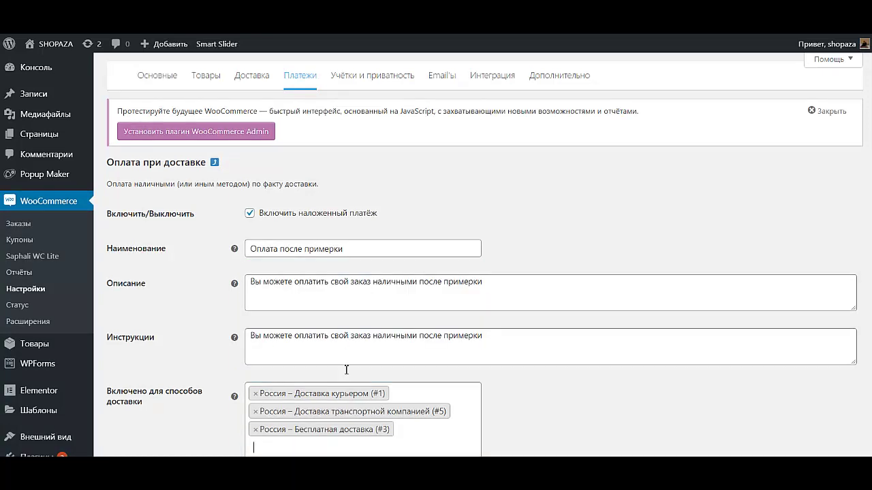
click(346, 446)
scroll(333, 351, down, 5)
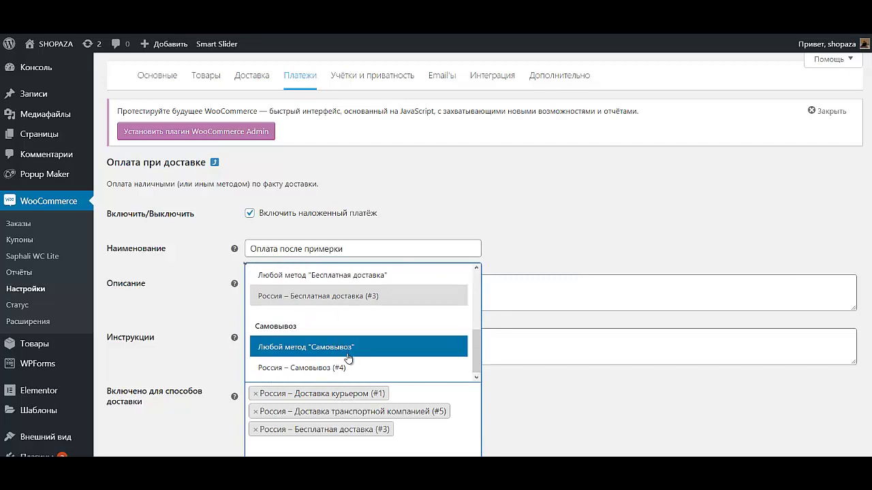
click(343, 369)
Save the settings of the "Оплата после примерки" payment method.
scroll(510, 414, down, 3)
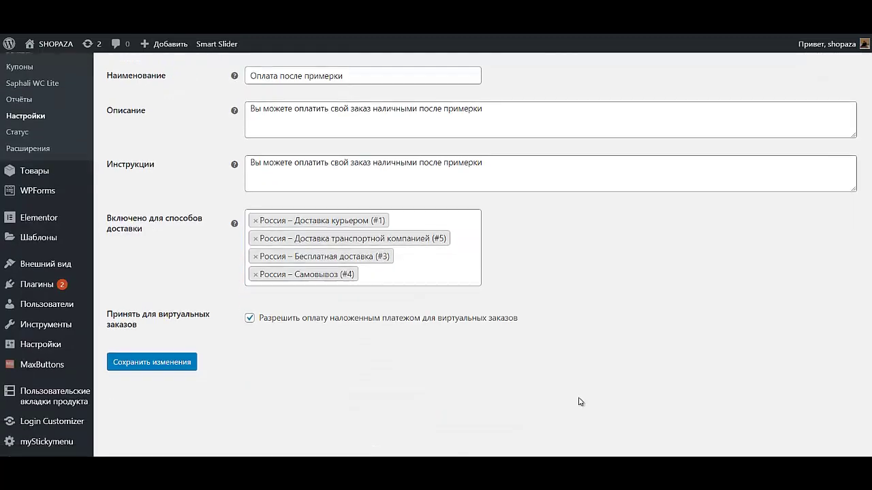
scroll(333, 419, up, 2)
scroll(338, 420, down, 3)
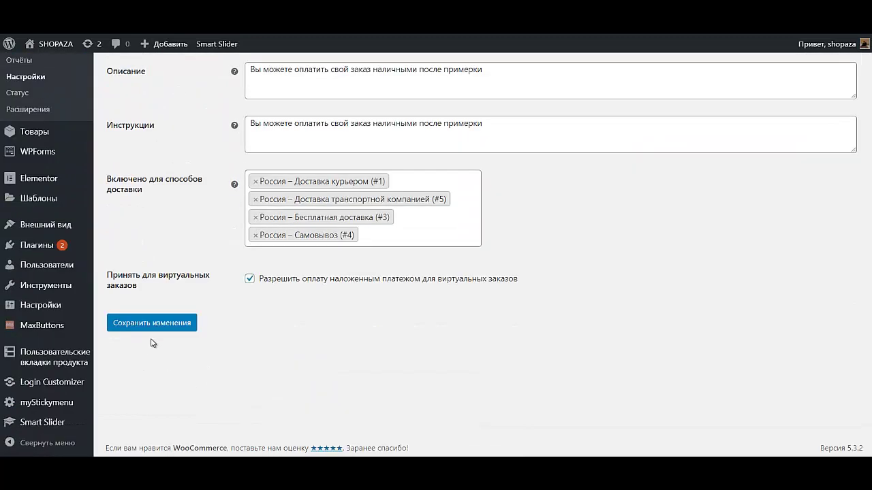
click(158, 326)
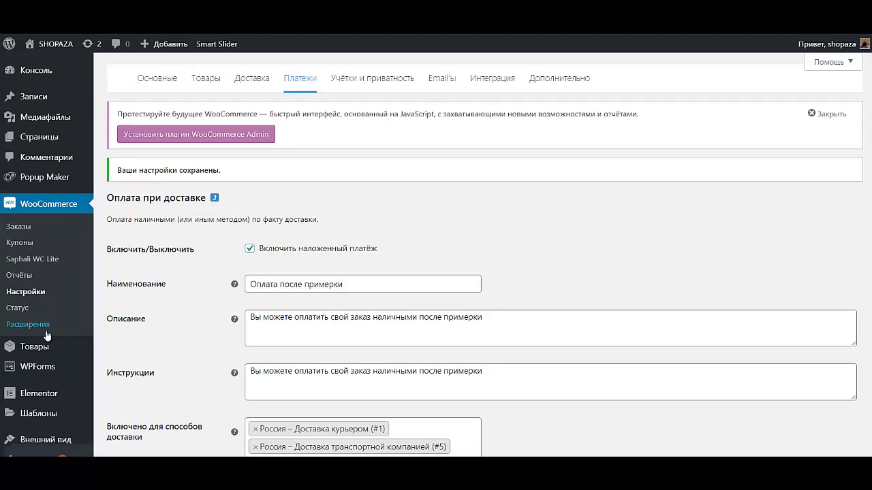
Create the shop's first coupon with the code "sale".
click(33, 246)
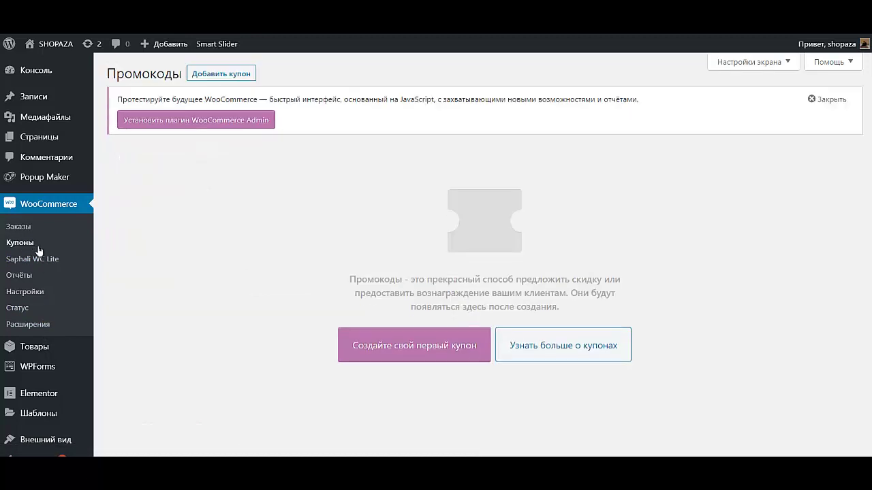
click(436, 351)
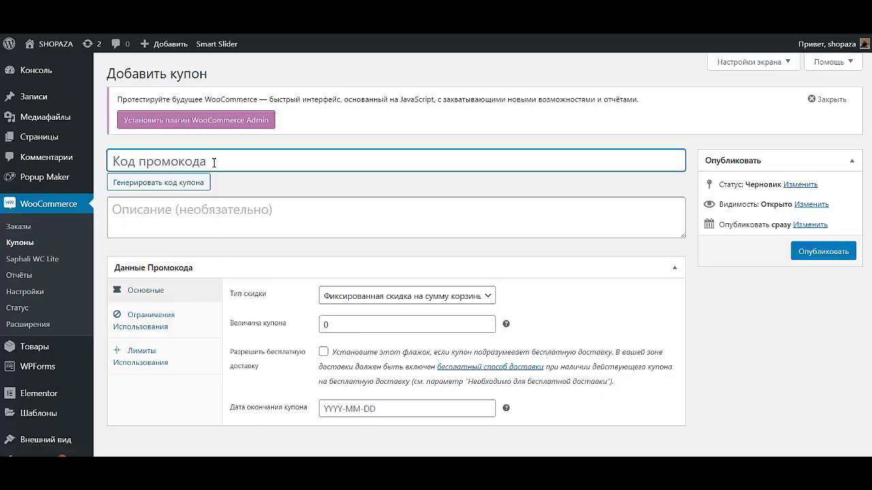
text(sale)
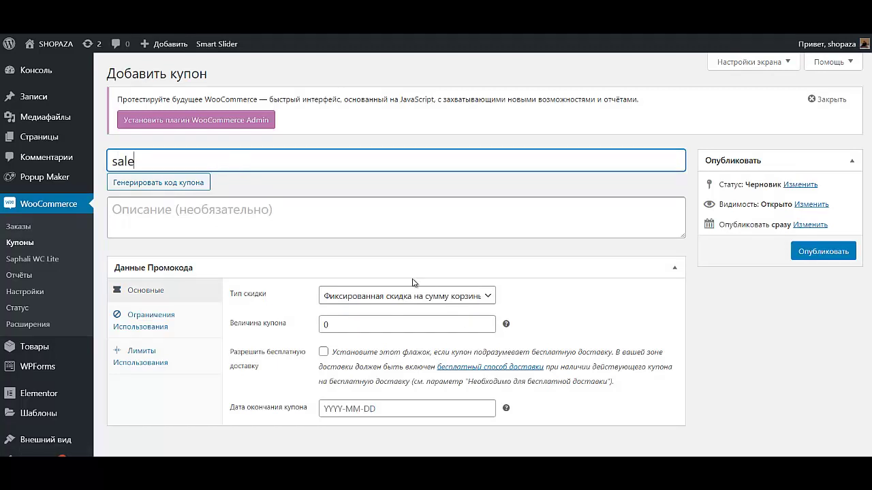
Set the coupon's discount type to "Процент скидки" and its amount to 20.
click(348, 298)
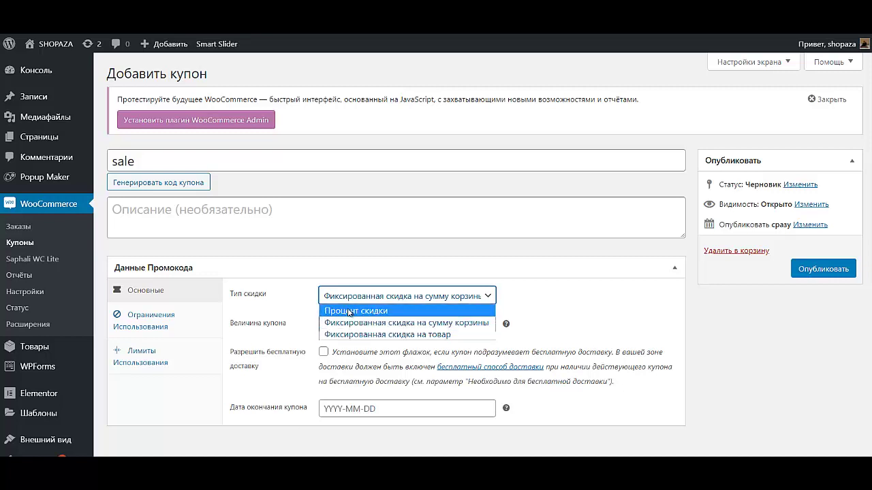
click(349, 312)
key(Tab)
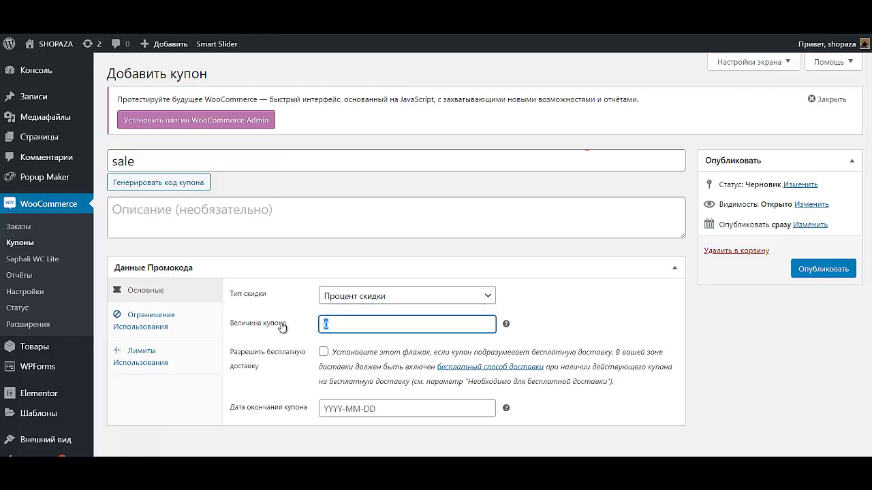
click(605, 315)
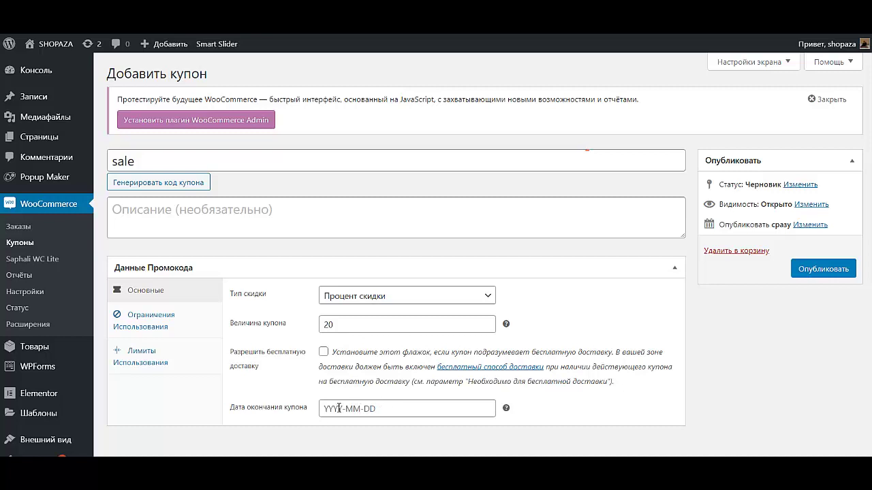
Allow free delivery with the coupon.
click(324, 352)
scroll(346, 361, down, 3)
scroll(348, 371, up, 2)
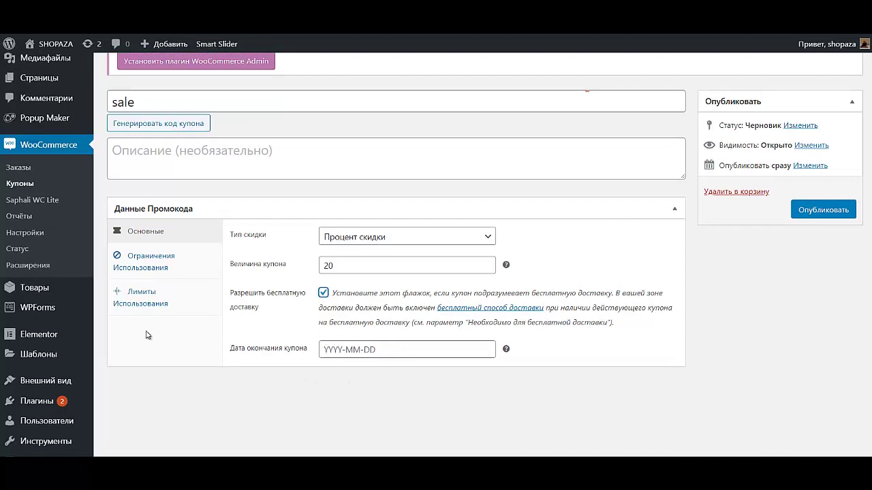
Review the coupon's usage restrictions and usage limits, and publish the coupon.
mouse_move(137, 348)
click(170, 261)
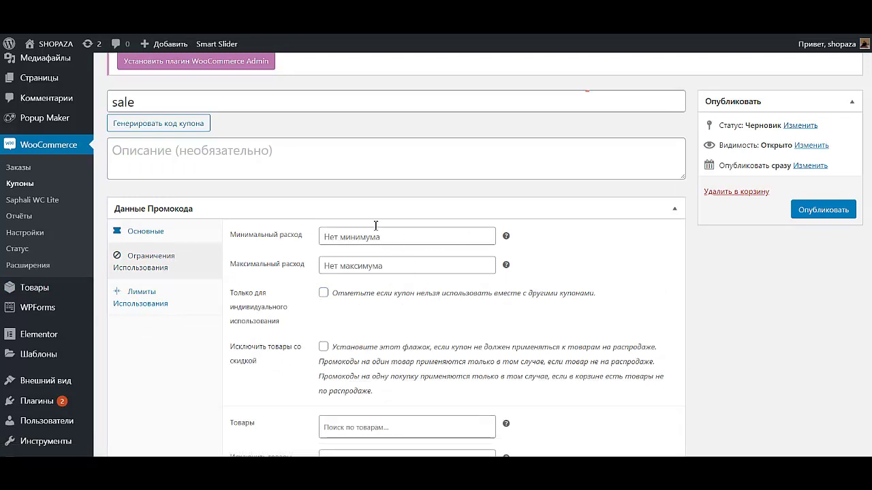
scroll(361, 330, down, 2)
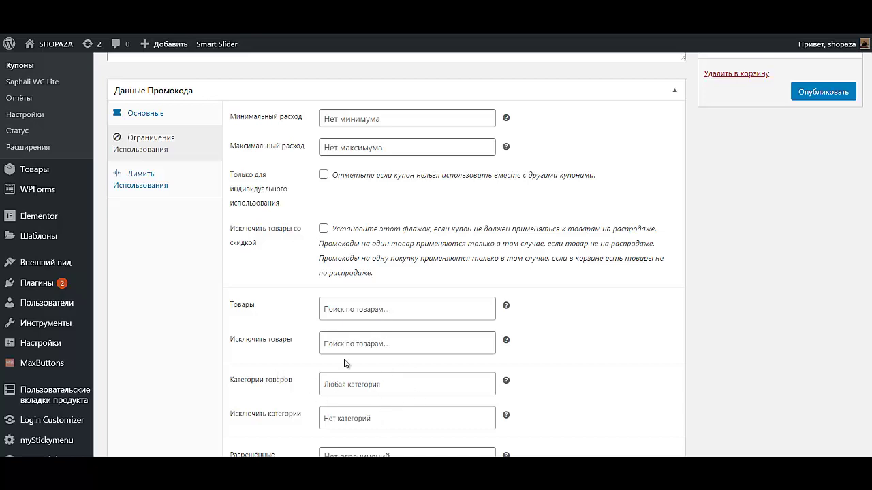
scroll(381, 343, down, 1)
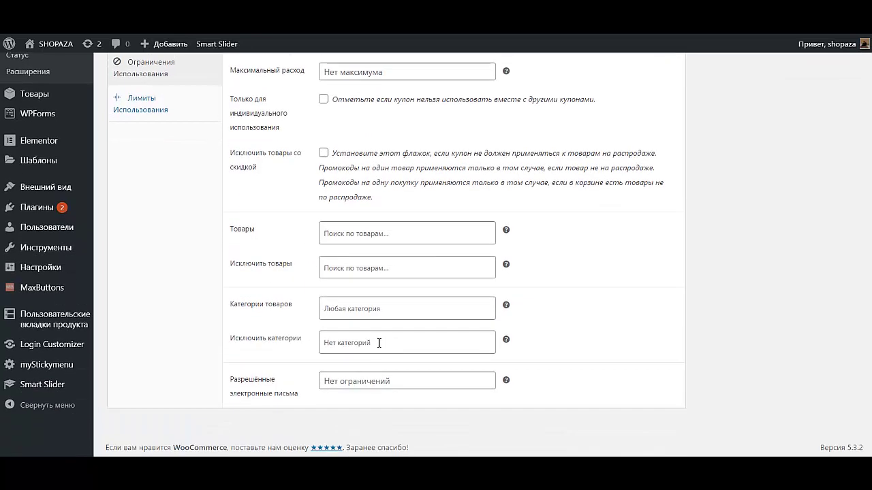
scroll(174, 250, up, 2)
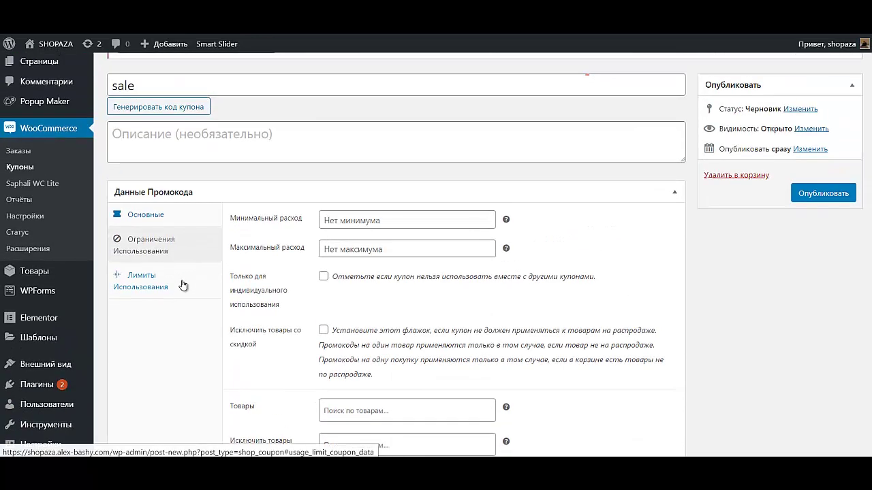
click(152, 284)
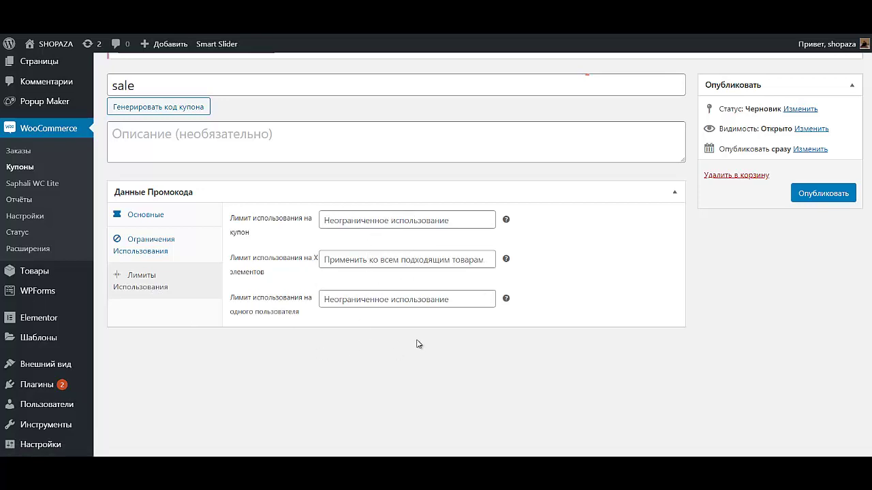
scroll(577, 264, up, 1)
scroll(577, 264, down, 2)
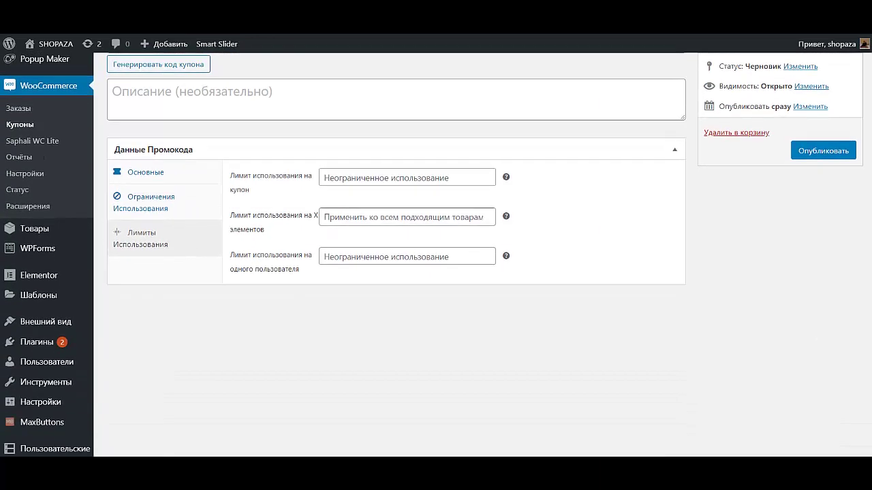
click(834, 156)
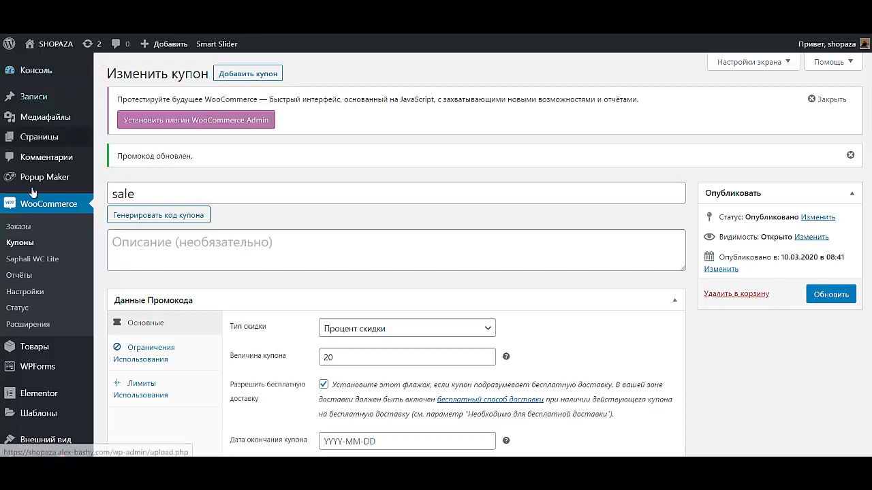
Open the field management of Saphali WC Lite and examine the billing, shipping and additional fields of the order page.
click(35, 260)
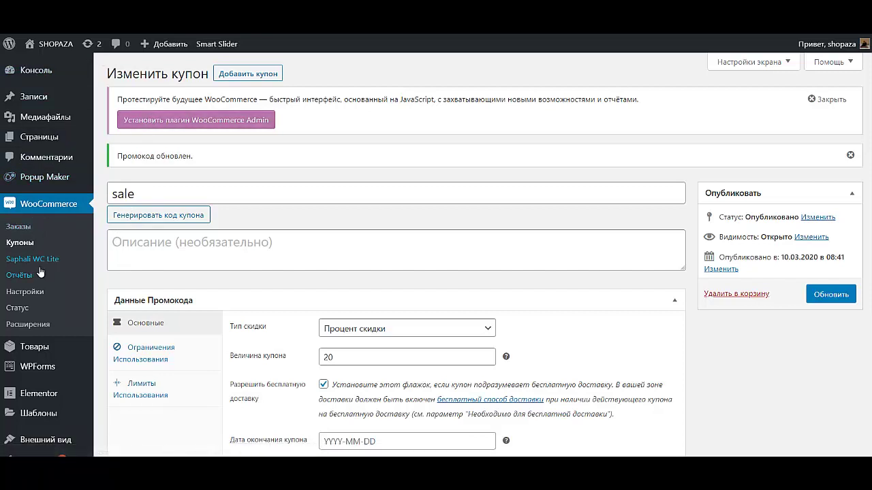
click(276, 88)
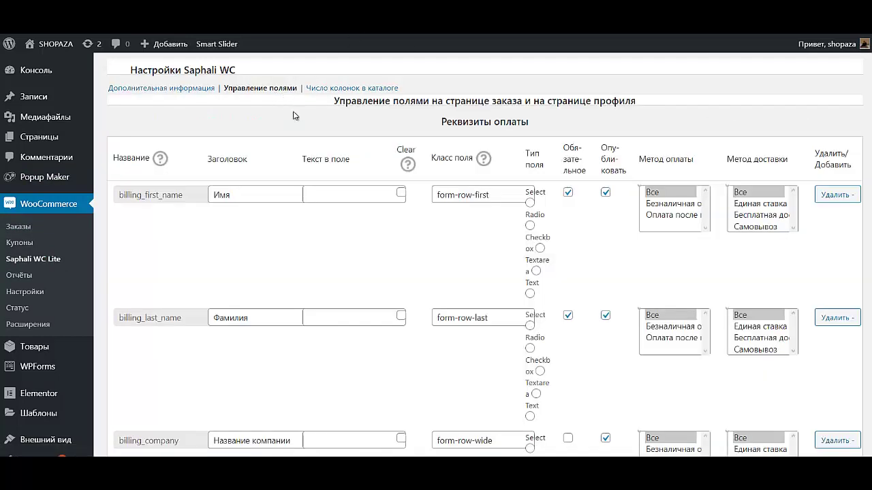
middle_click(397, 240)
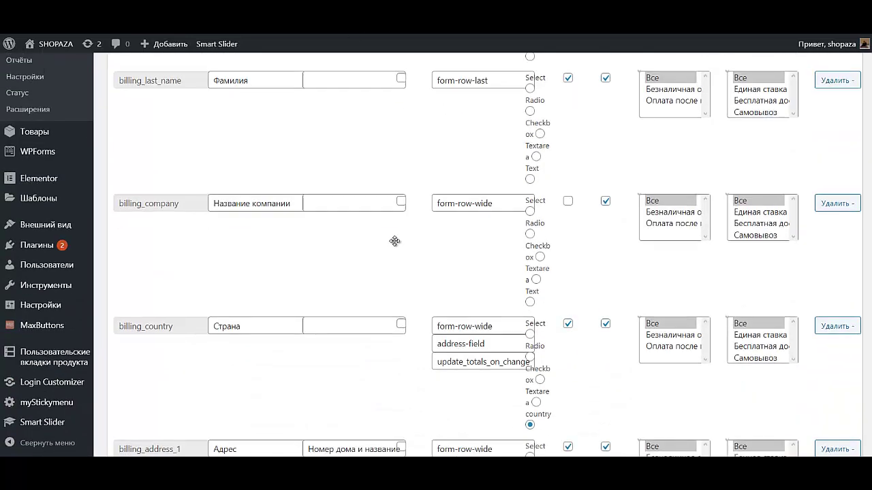
scroll(414, 247, down, 10)
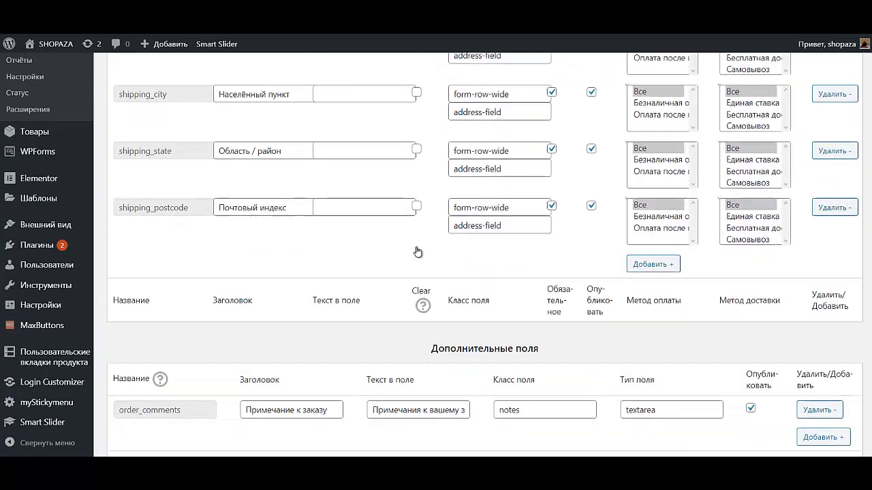
scroll(415, 248, up, 8)
scroll(418, 245, up, 4)
scroll(420, 249, down, 10)
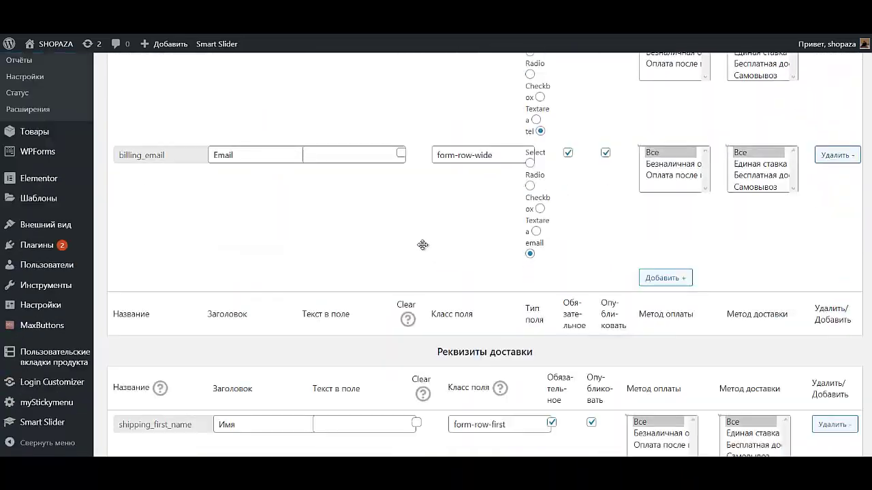
scroll(419, 248, down, 3)
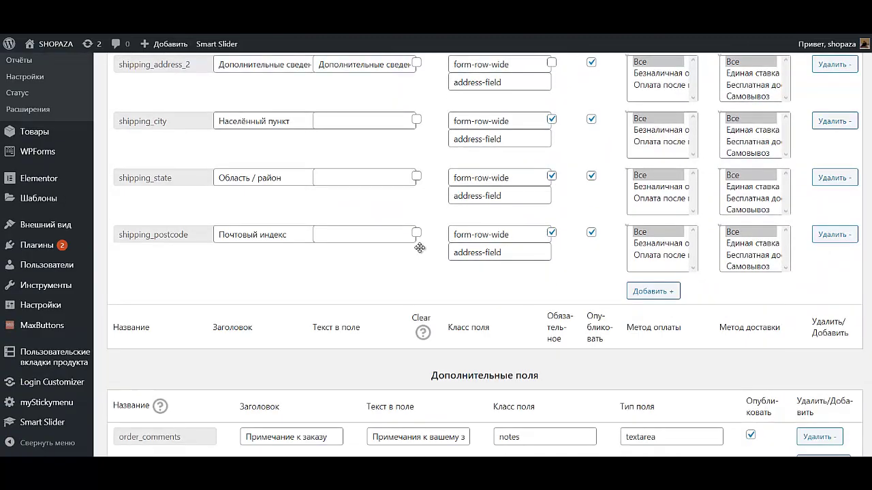
scroll(420, 250, up, 3)
scroll(419, 249, down, 5)
scroll(419, 250, up, 10)
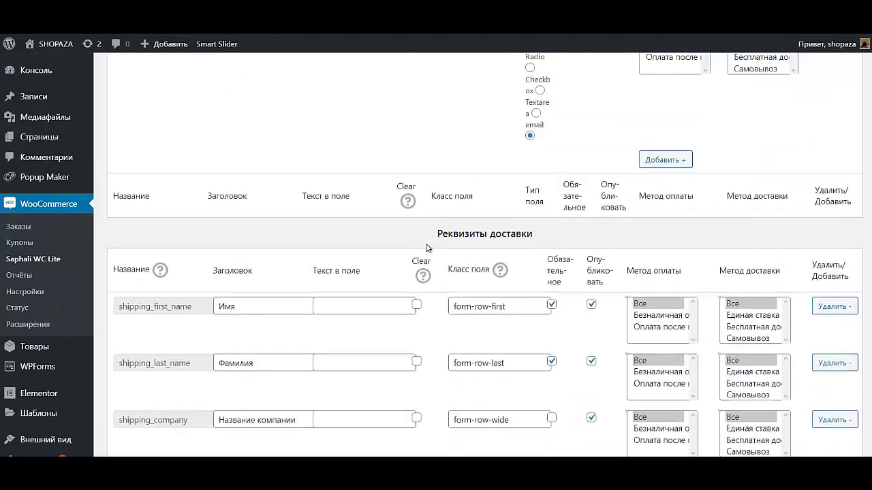
scroll(426, 243, down, 10)
scroll(427, 243, up, 4)
scroll(428, 243, down, 10)
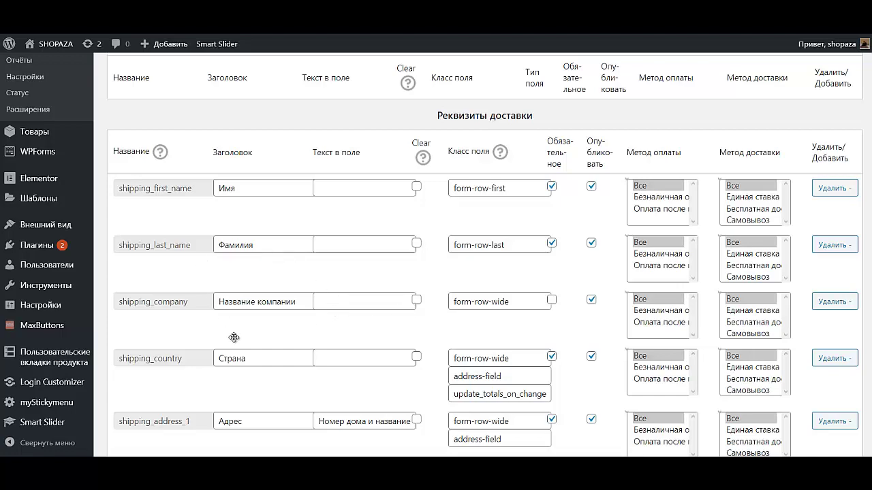
scroll(233, 336, down, 7)
scroll(250, 311, up, 4)
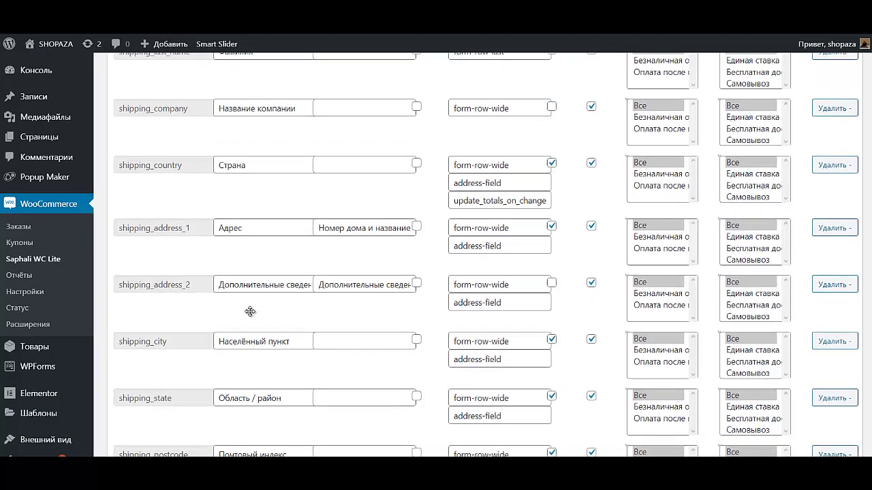
scroll(250, 311, up, 10)
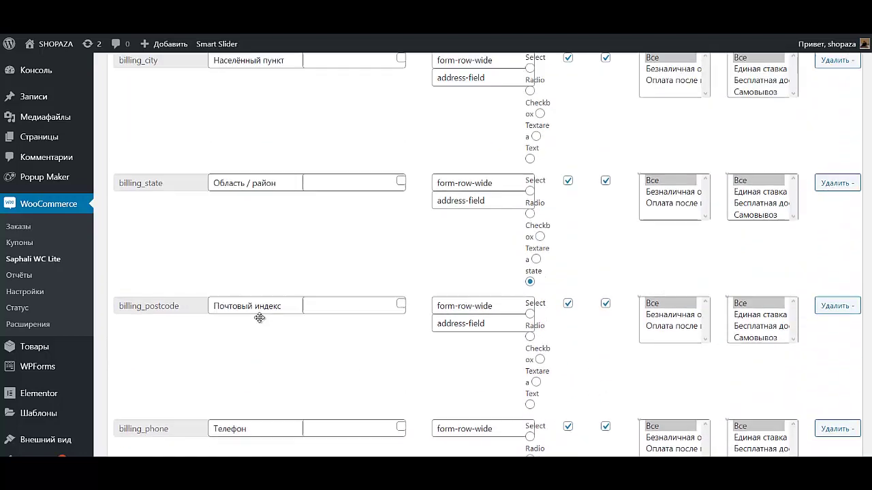
Examine the billing and shipping fields of the order page, including their required and published settings.
scroll(259, 318, up, 5)
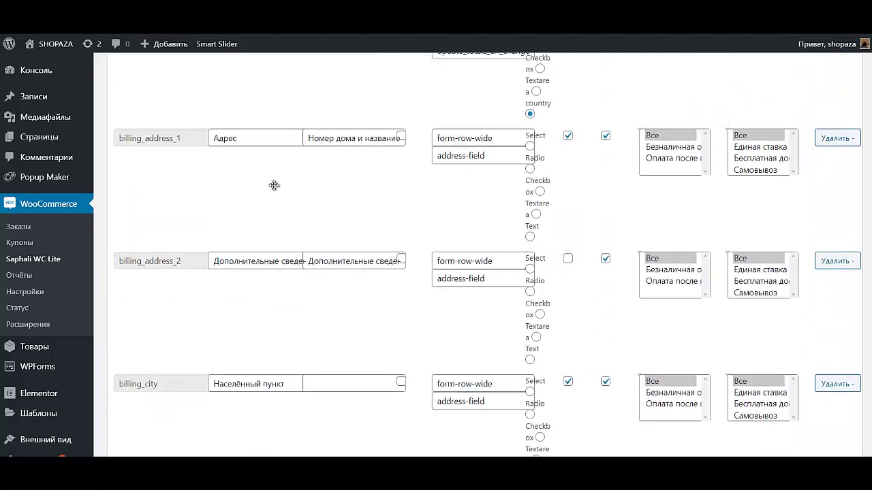
scroll(350, 204, down, 5)
scroll(348, 208, up, 2)
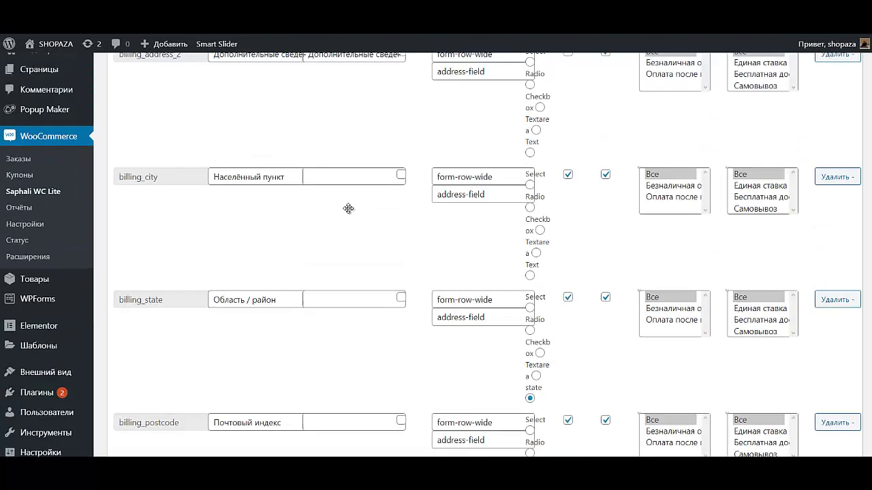
scroll(348, 209, up, 8)
scroll(347, 214, down, 4)
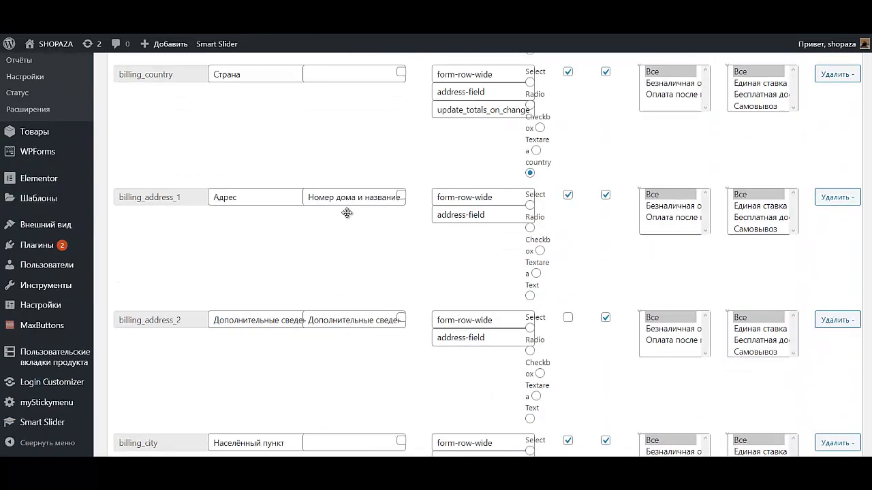
scroll(347, 212, down, 10)
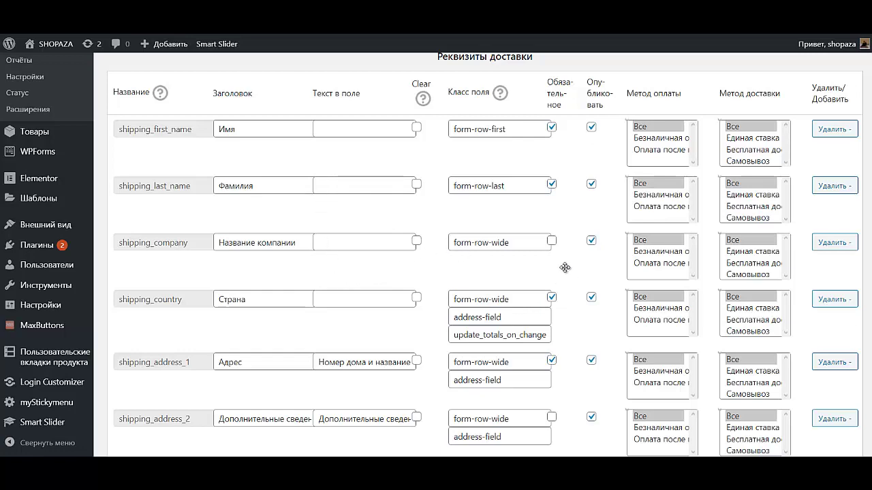
scroll(564, 267, up, 5)
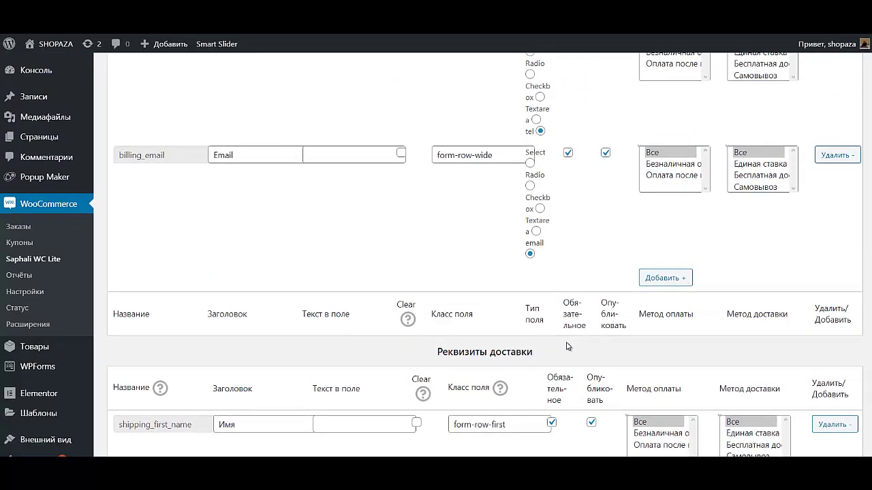
scroll(226, 410, down, 5)
scroll(281, 282, up, 11)
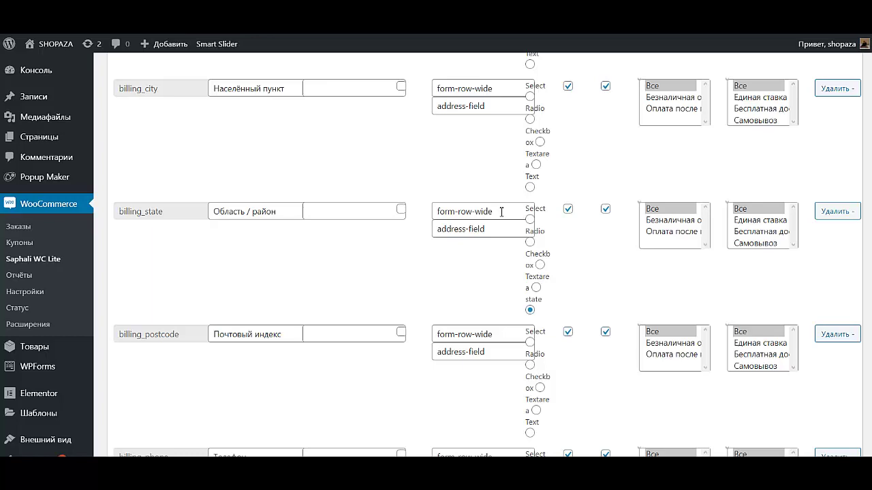
scroll(498, 217, up, 12)
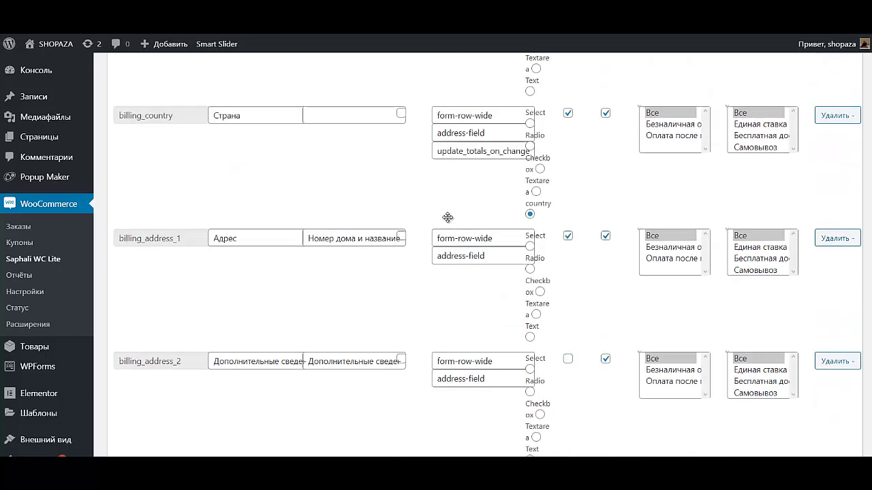
scroll(454, 217, down, 3)
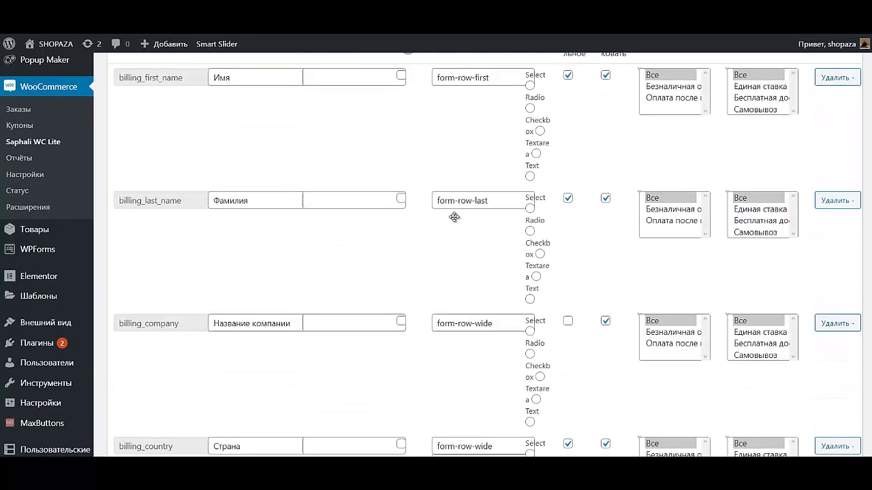
scroll(455, 217, up, 3)
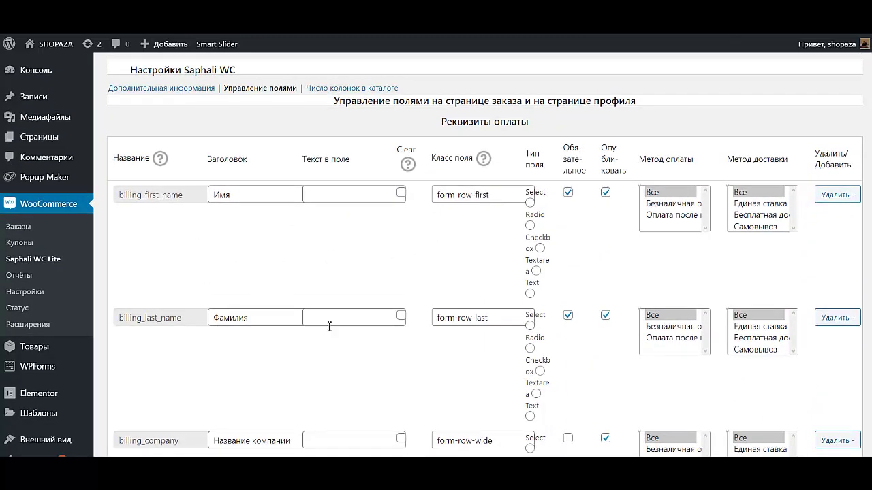
Delete the billing fields billing_last_name, billing_company and billing_address_2.
click(847, 323)
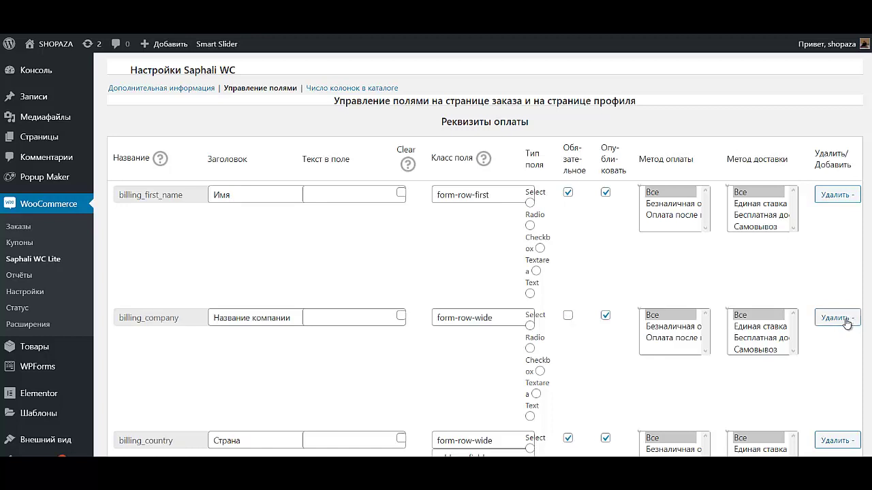
click(846, 323)
scroll(845, 322, down, 3)
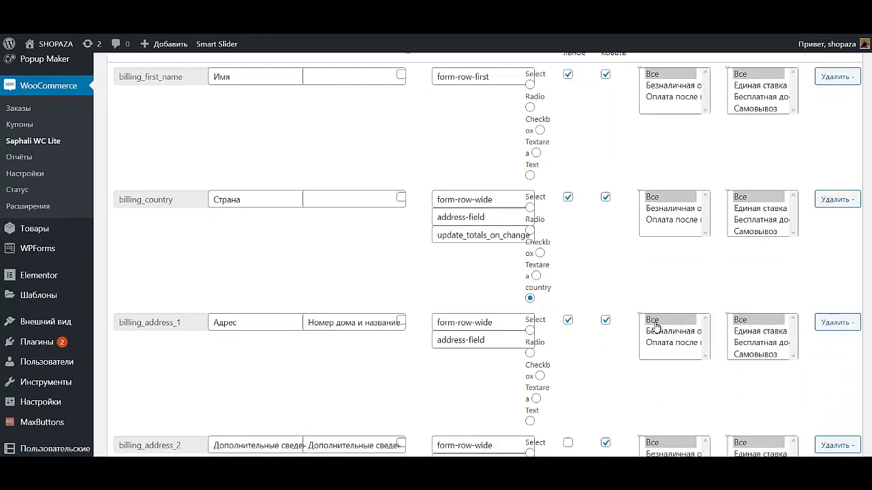
scroll(790, 350, down, 3)
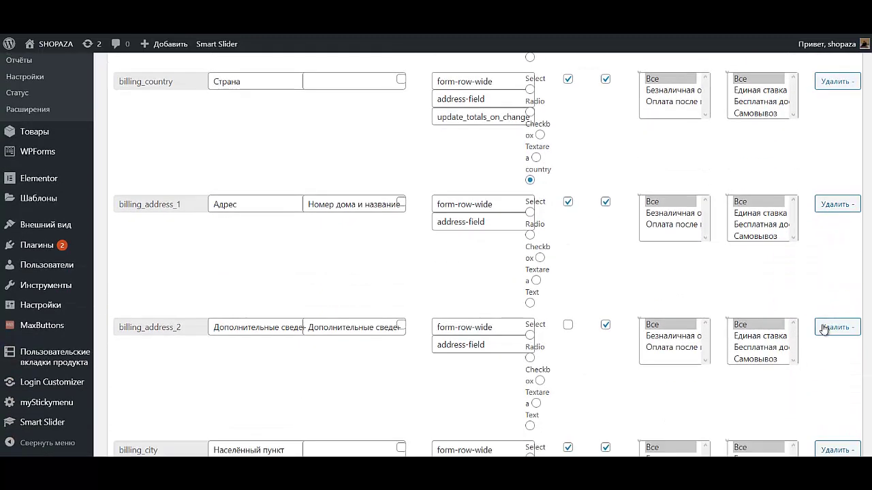
click(826, 328)
Check the remaining billing fields and the order in which they are listed.
scroll(831, 333, down, 3)
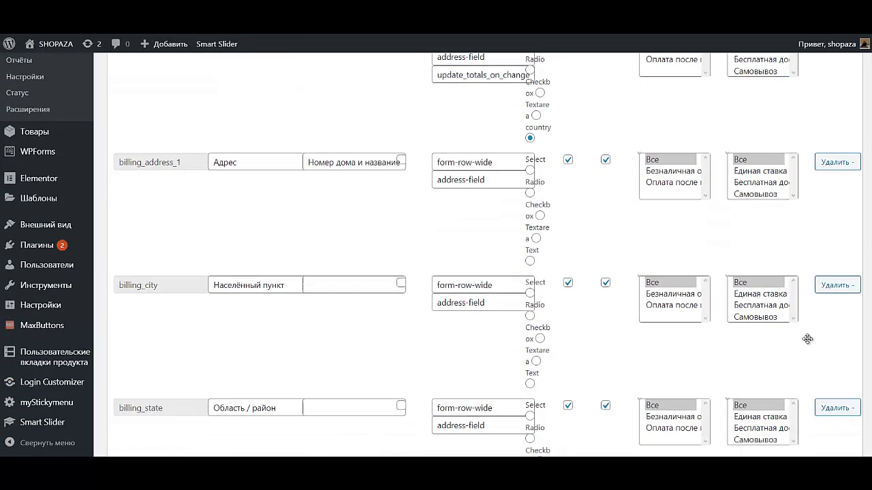
scroll(845, 350, down, 3)
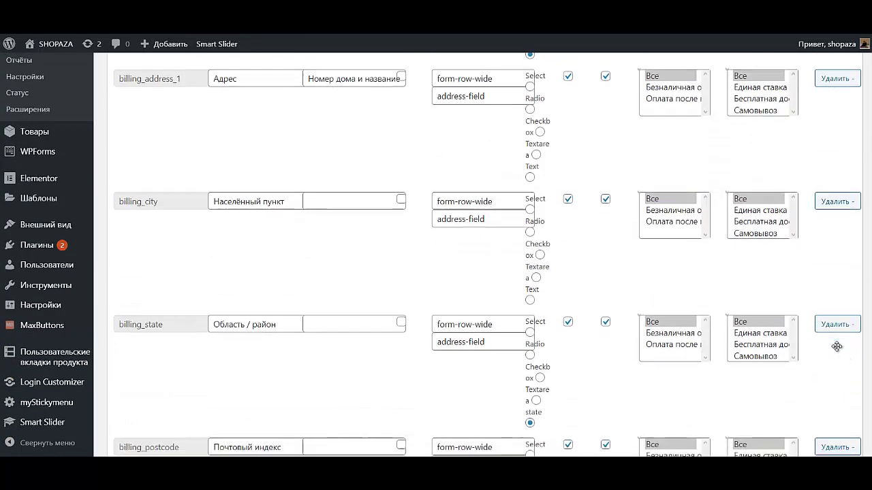
scroll(829, 354, down, 3)
scroll(828, 356, down, 6)
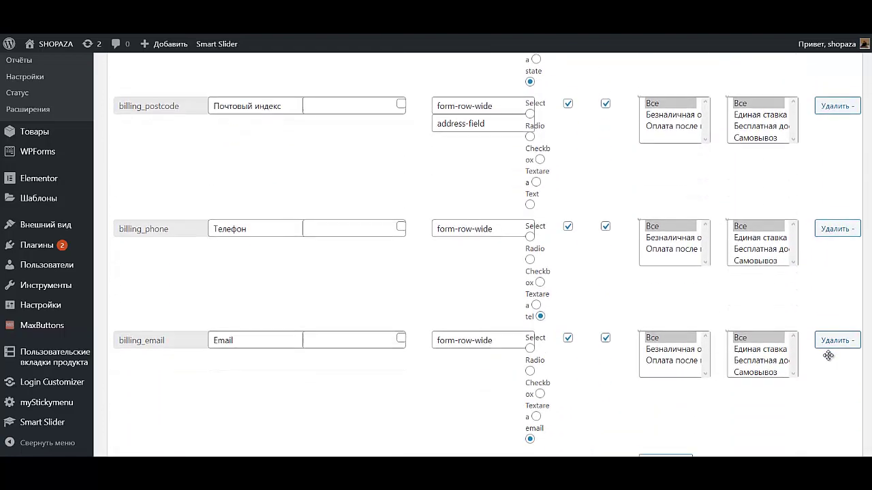
scroll(830, 333, up, 5)
scroll(829, 318, up, 15)
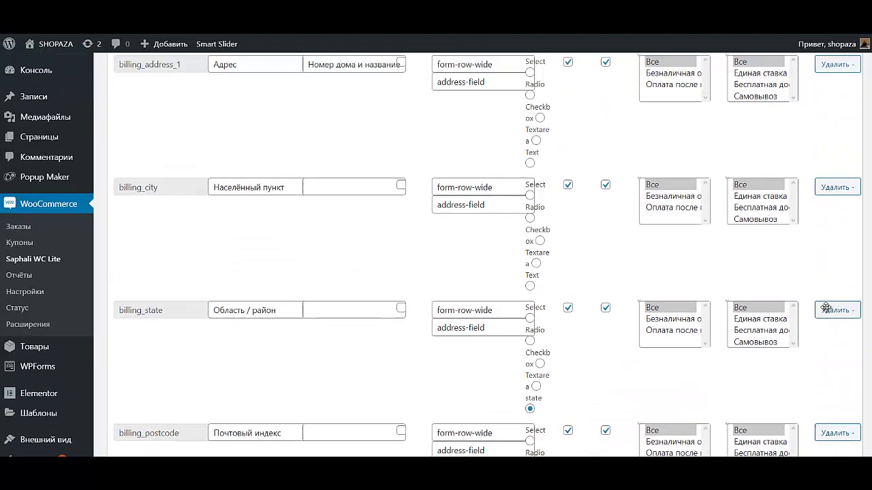
scroll(599, 275, down, 5)
scroll(250, 293, up, 3)
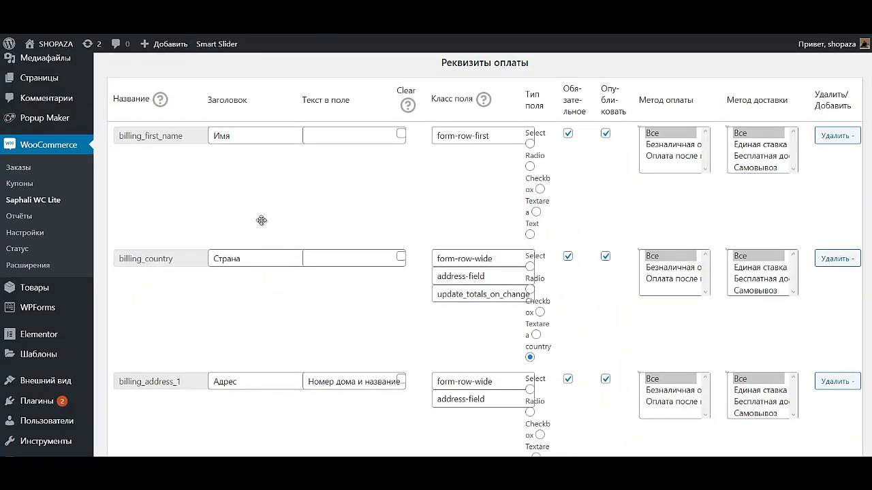
Reorder the billing address fields after Страна as Область / район, Населённый пункт, Почтовый индекс, Адрес.
scroll(265, 234, down, 7)
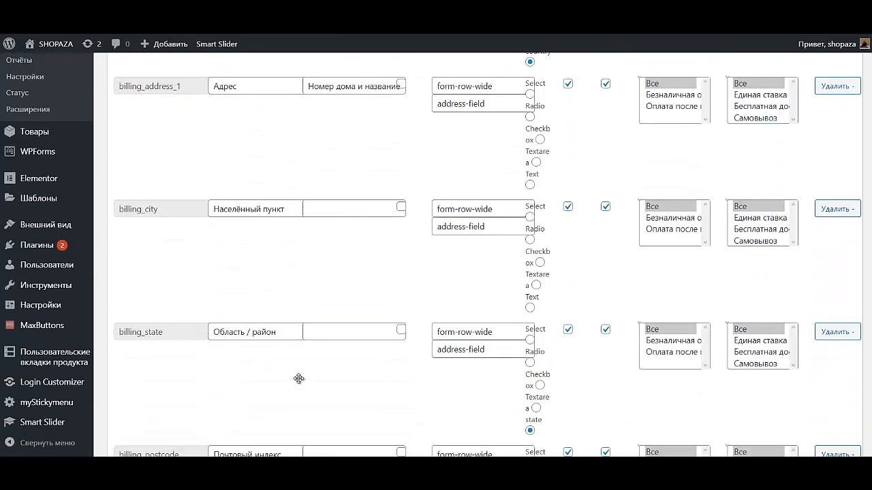
drag(300, 378, 279, 141)
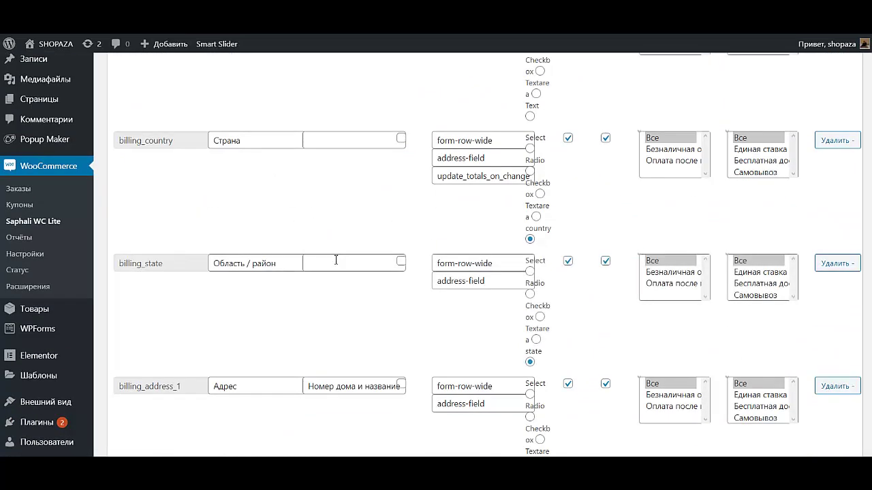
scroll(334, 259, down, 3)
drag(303, 383, 302, 263)
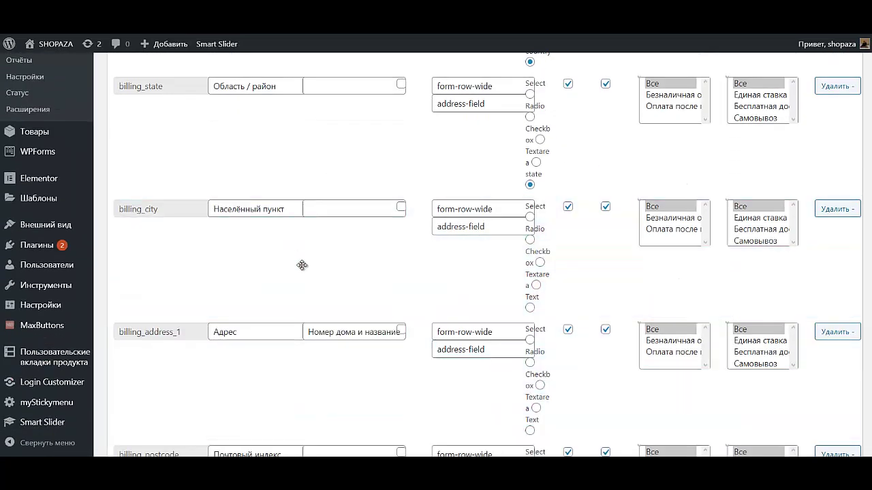
scroll(306, 309, down, 4)
drag(300, 330, 297, 162)
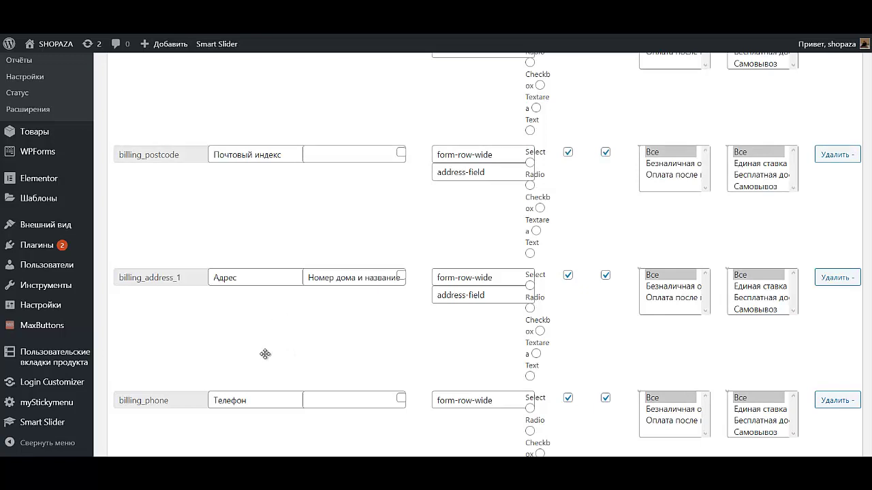
Delete the shipping fields shipping_last_name, shipping_company and shipping_address_2.
scroll(271, 338, down, 6)
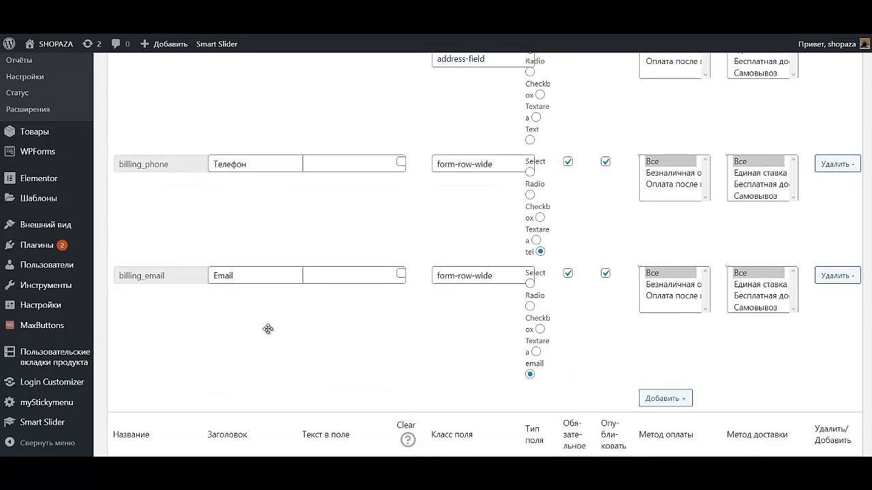
scroll(259, 317, down, 4)
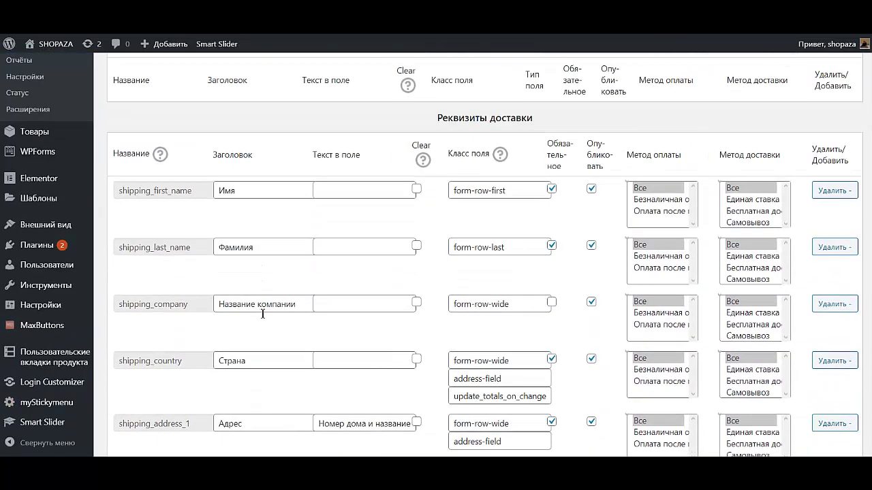
click(839, 247)
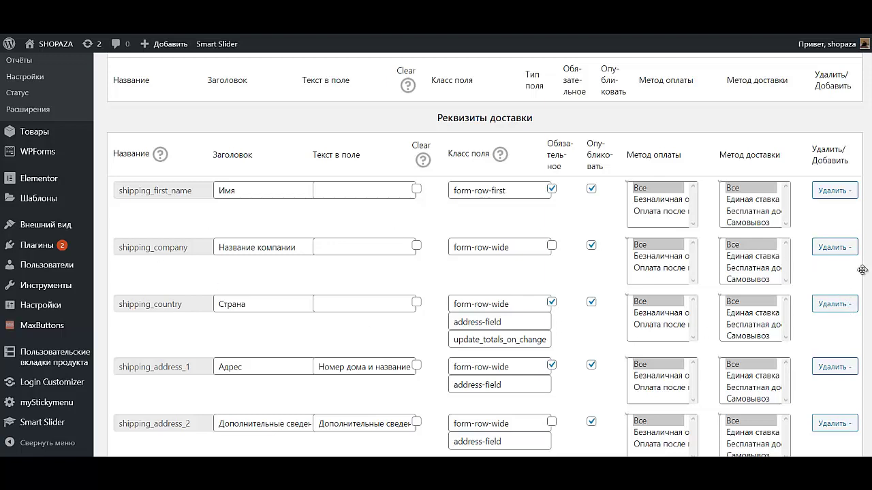
click(835, 249)
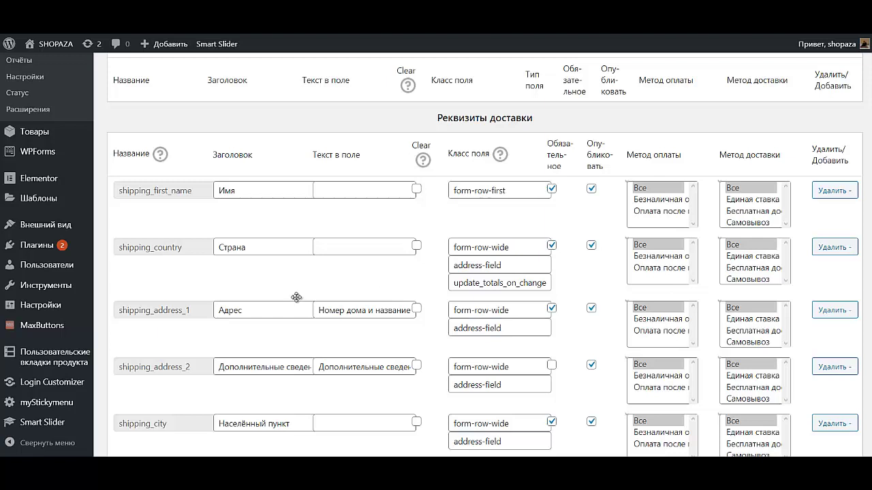
click(824, 371)
Reorder the shipping address fields after Страна as Область / район, Почтовый индекс, Населённый пункт, Адрес.
drag(300, 381, 287, 212)
scroll(300, 361, down, 2)
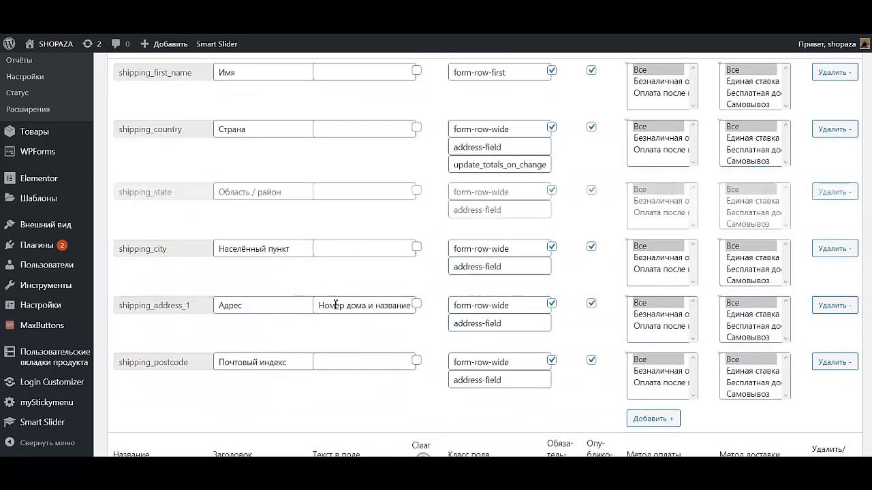
drag(318, 386, 312, 270)
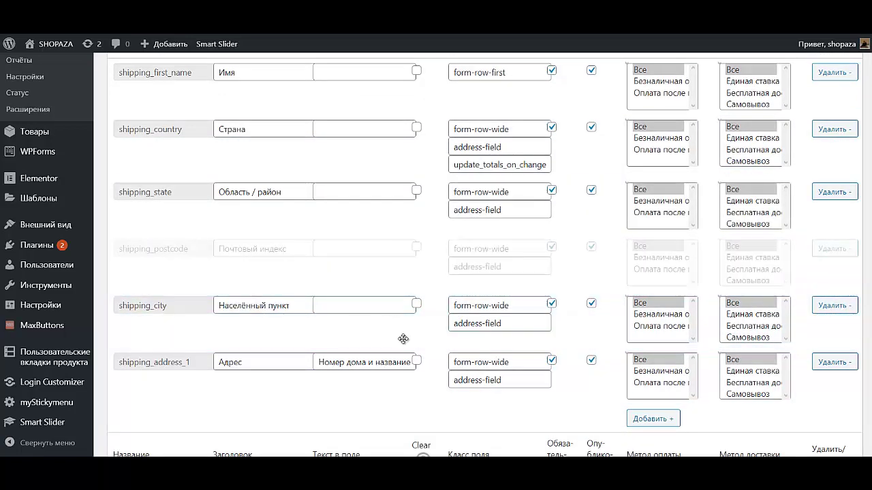
Review the additional order comment field and save the field settings.
scroll(416, 327, down, 3)
scroll(405, 330, down, 2)
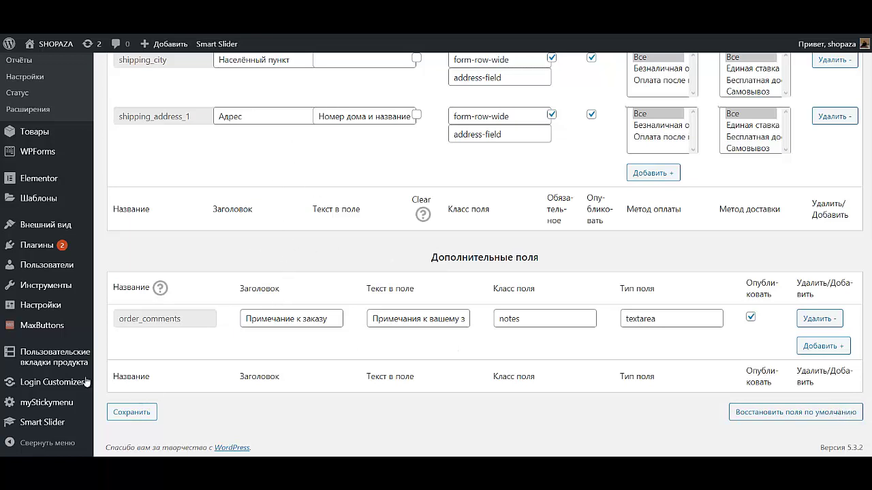
click(123, 416)
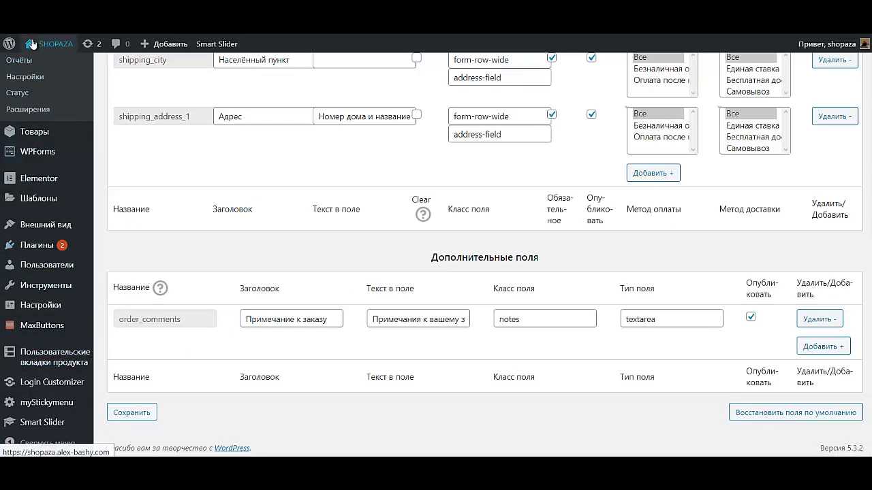
Open the public site of the shop and look through its home page.
mouse_move(42, 43)
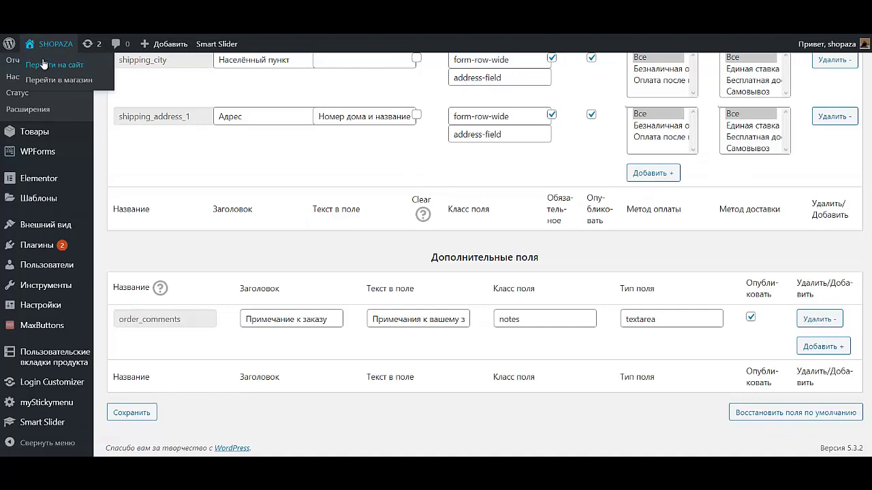
click(43, 58)
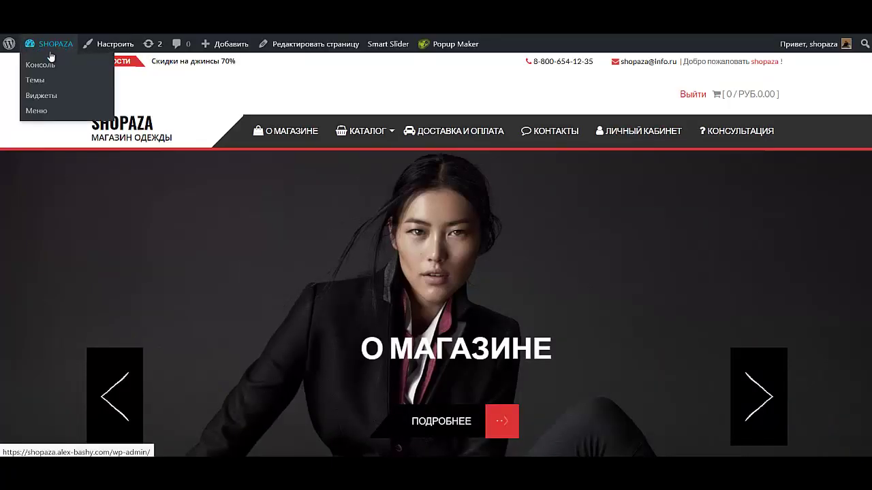
scroll(543, 275, down, 10)
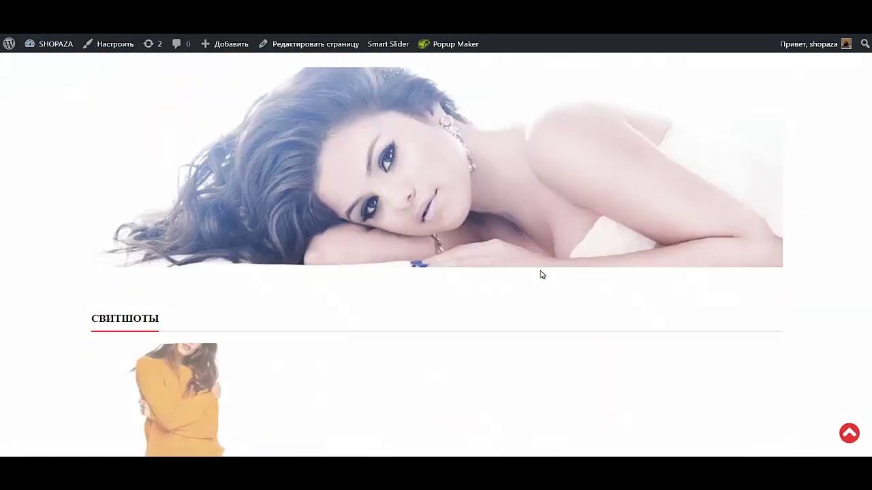
scroll(541, 269, up, 10)
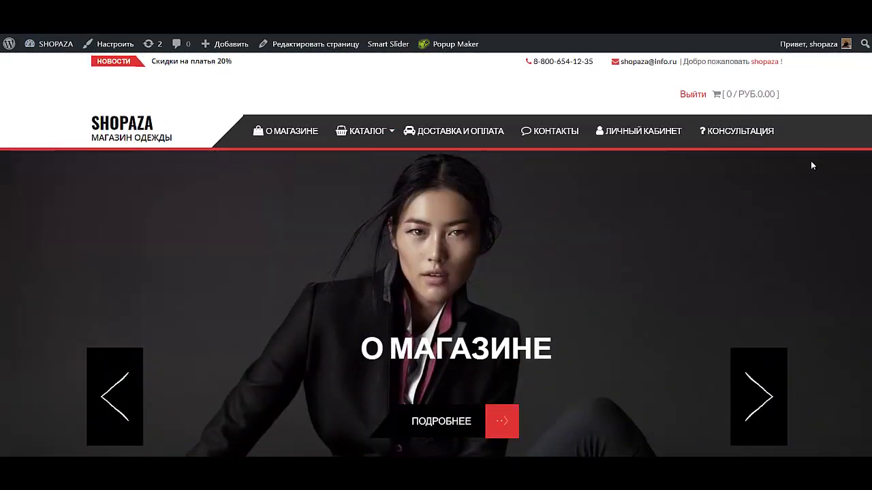
scroll(605, 139, down, 8)
scroll(604, 139, up, 8)
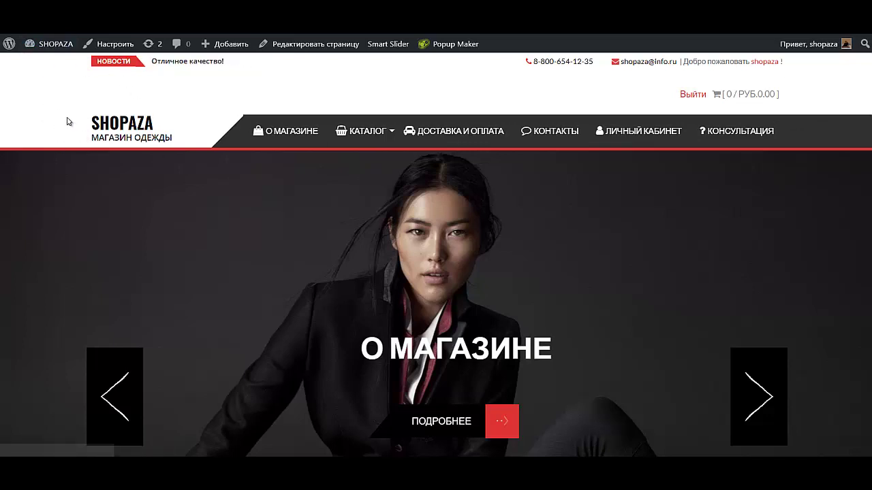
Inspect the home page's top header area in the browser's developer tools.
right_click(43, 76)
click(135, 251)
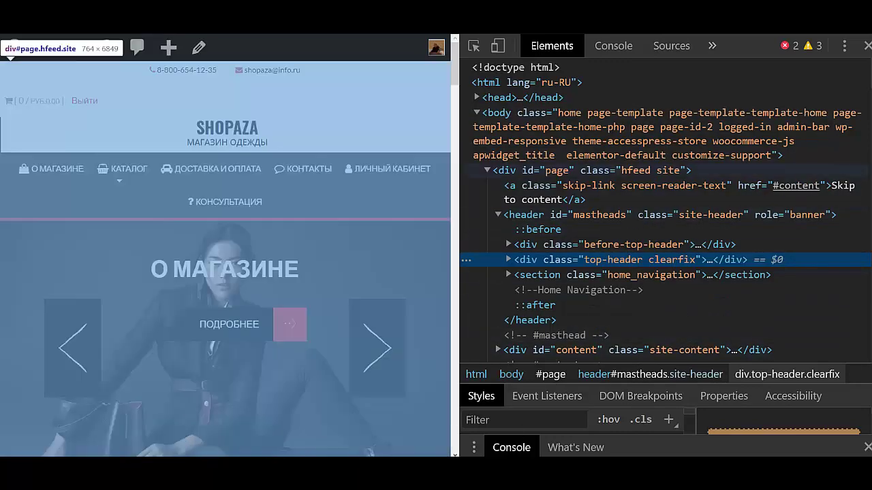
Close the developer tools and open the myStickymenu plugin's settings from the site's admin dashboard.
key(F12)
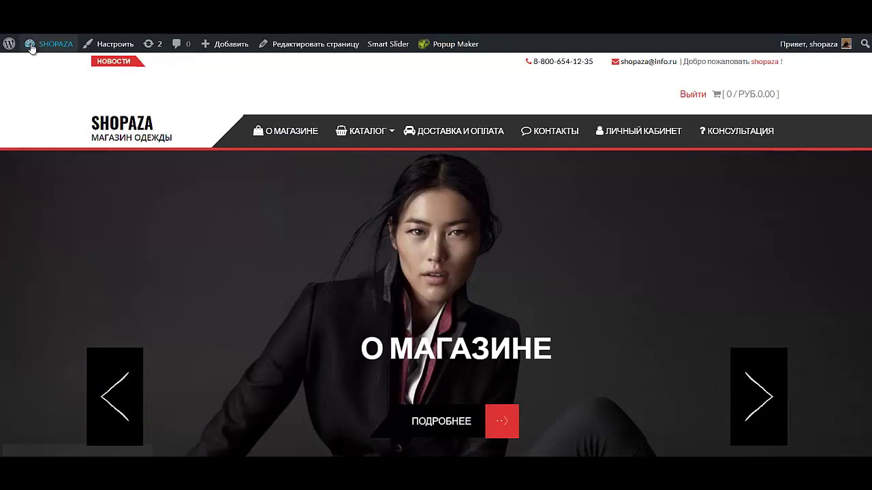
mouse_move(49, 44)
click(39, 65)
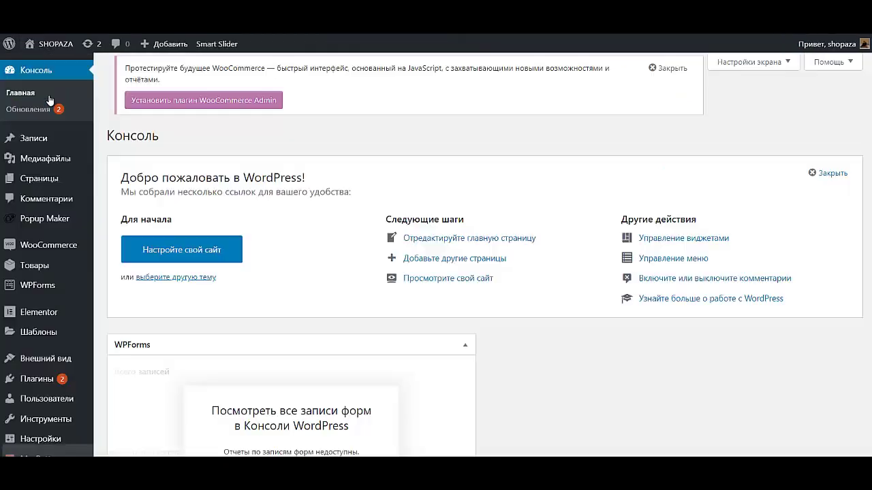
mouse_move(33, 403)
scroll(33, 404, down, 2)
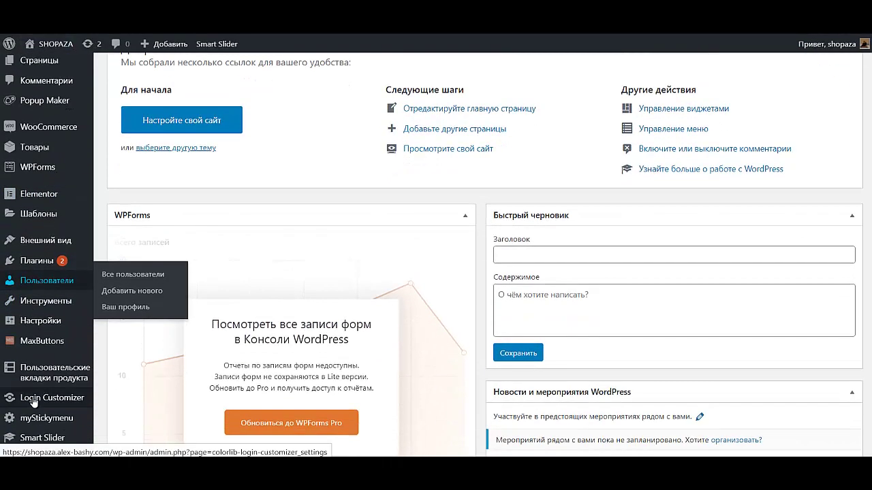
scroll(42, 367, down, 3)
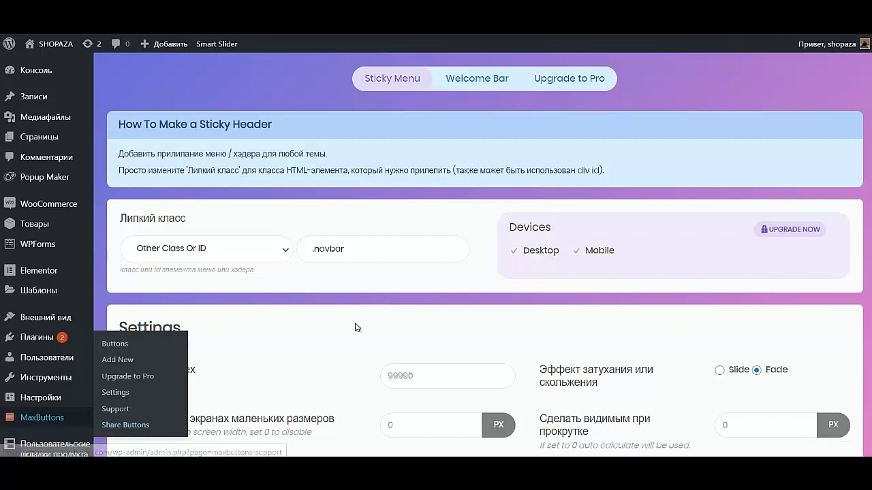
Set the sticky class (Липкий класс) to the header ID #mastheads.
click(398, 253)
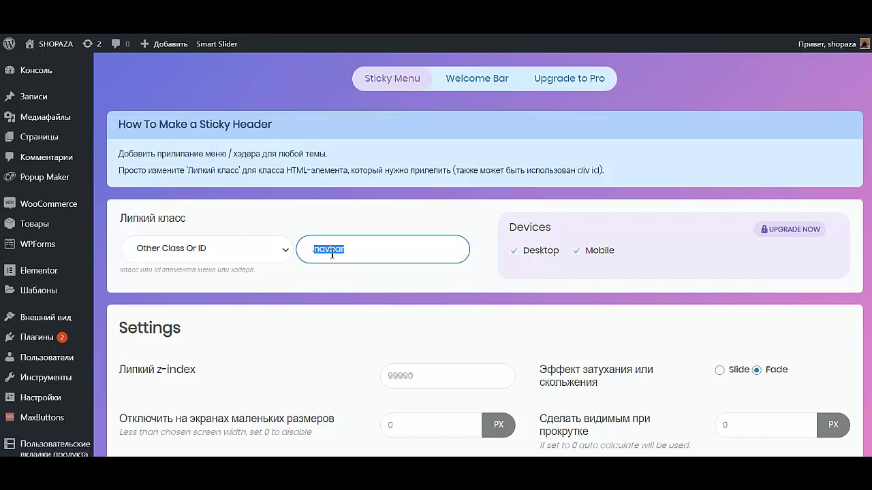
key(BackSpace)
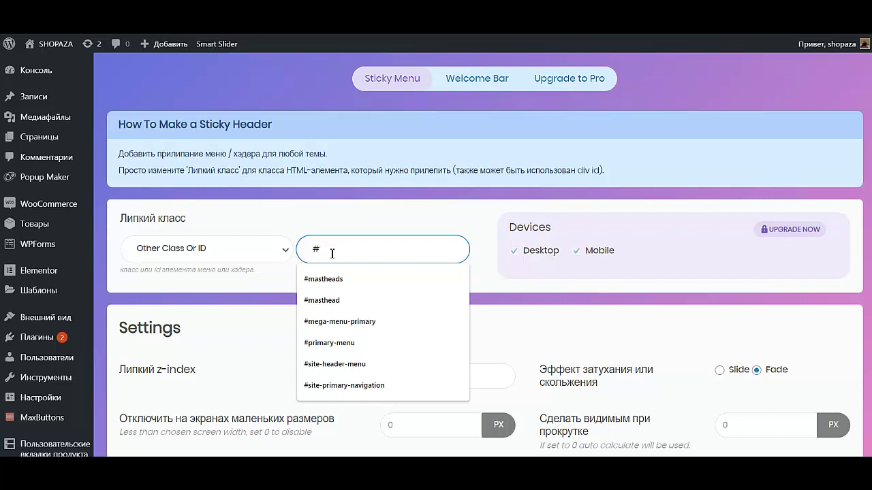
click(331, 279)
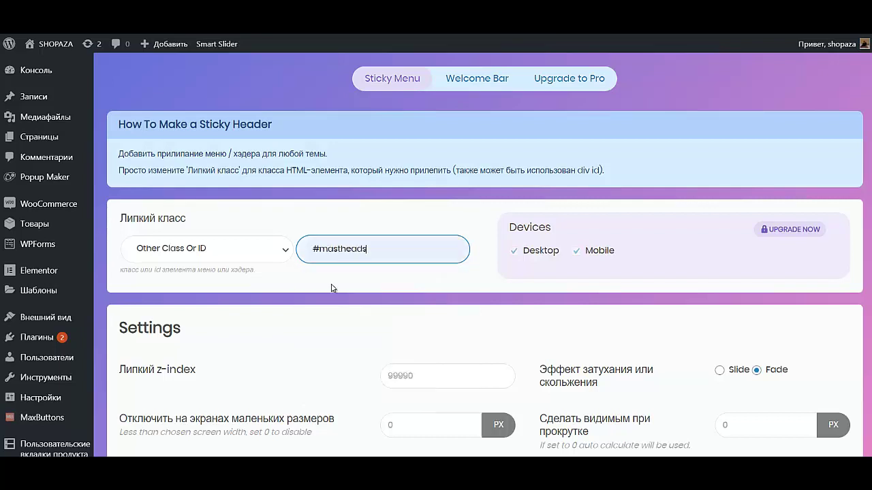
Set the sticky background colour (Липкий цвет фона) to dark grey #30302d and save the sticky menu settings.
scroll(848, 287, down, 4)
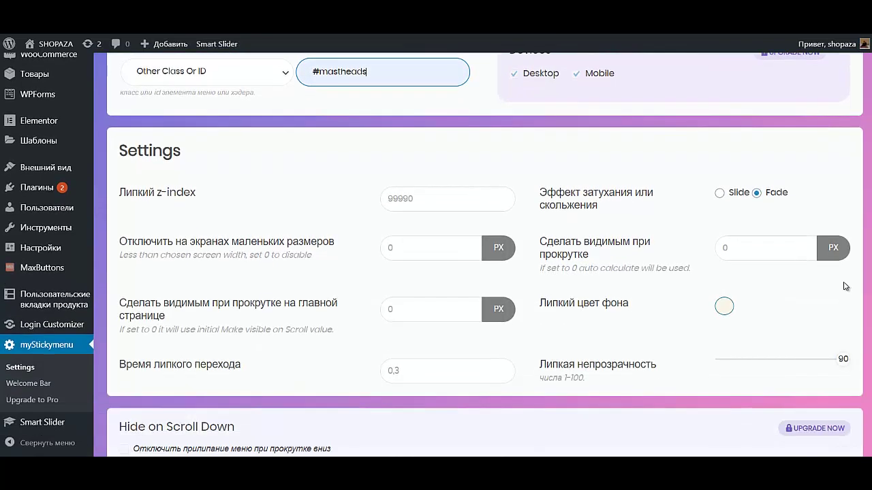
scroll(845, 286, down, 2)
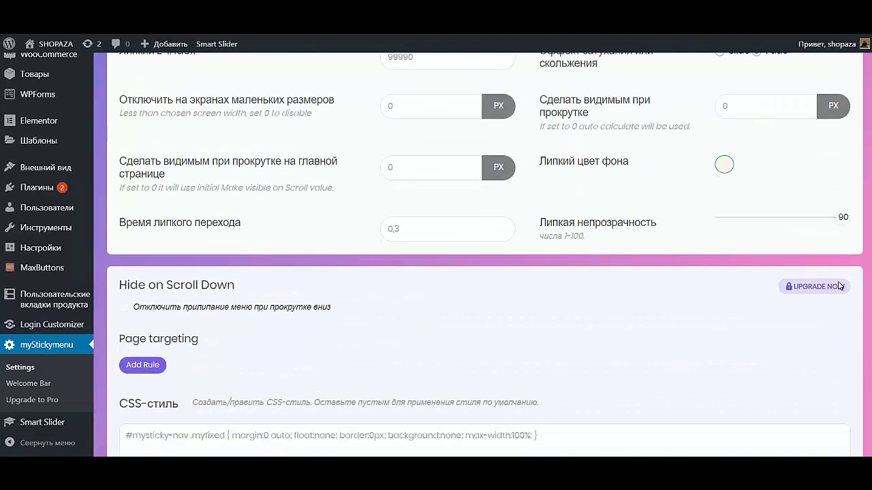
click(724, 133)
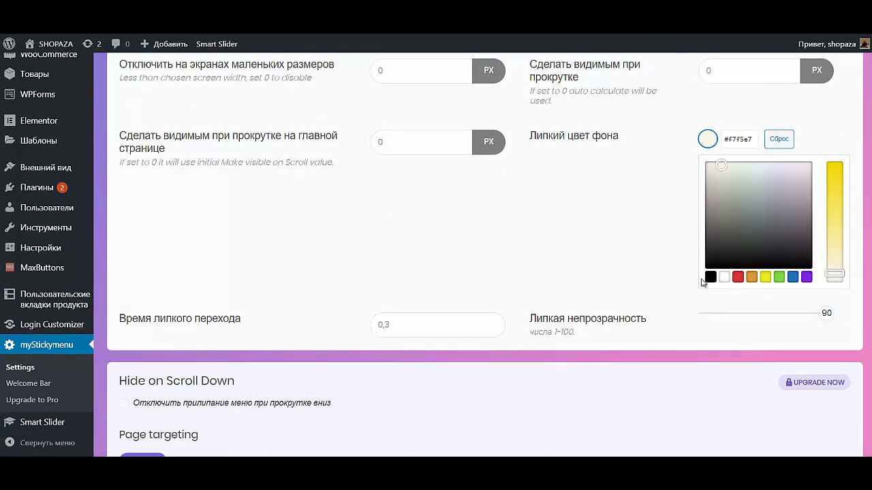
click(722, 249)
scroll(696, 335, down, 8)
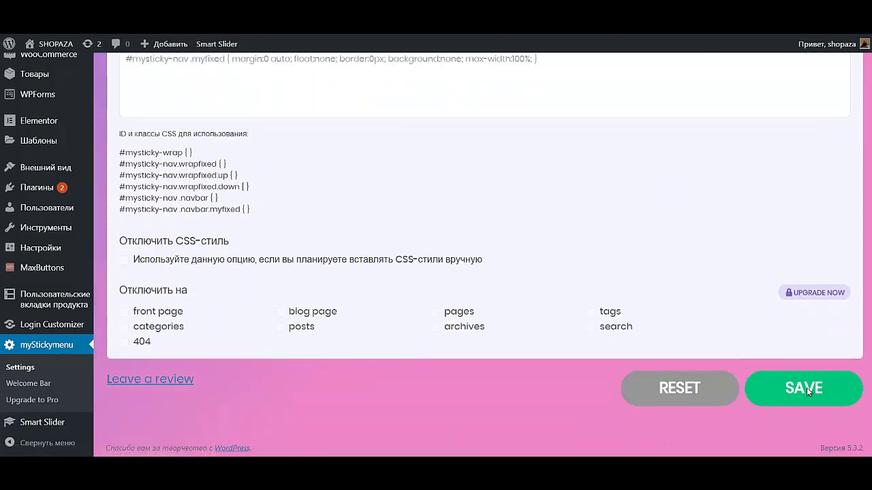
click(809, 385)
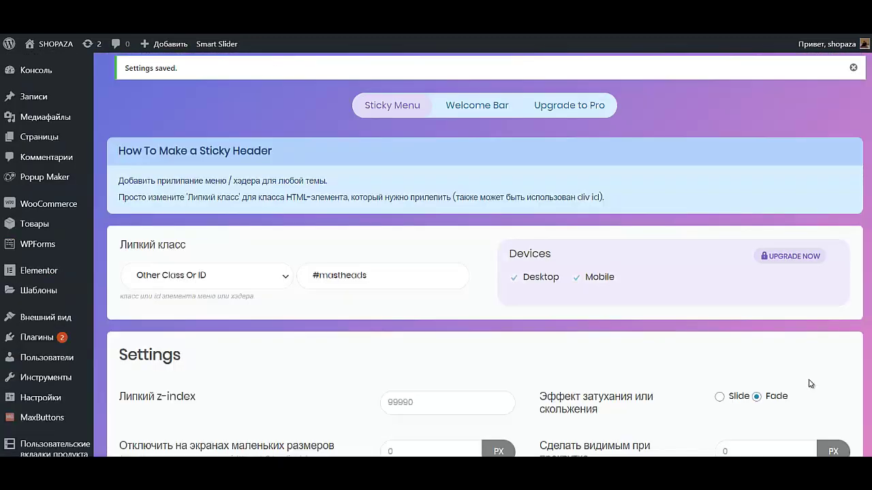
Open the public site and check how the sticky header looks on the scrolled home page.
click(40, 64)
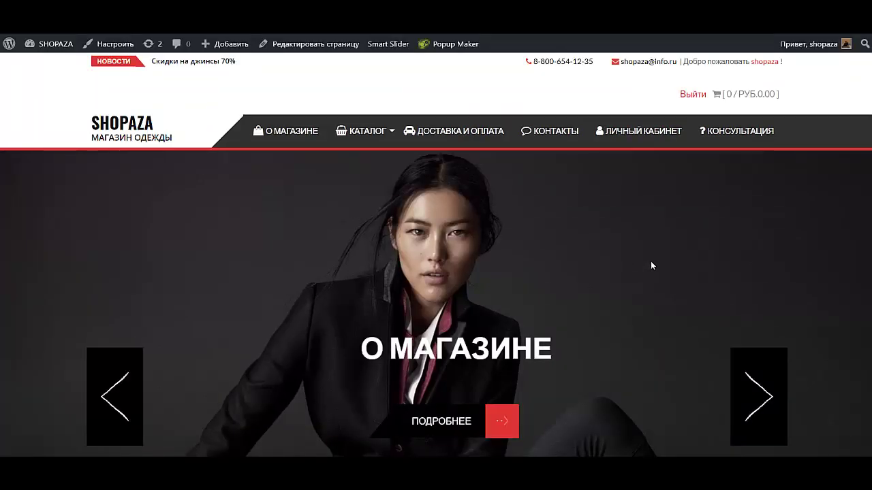
scroll(652, 266, down, 4)
scroll(652, 266, up, 4)
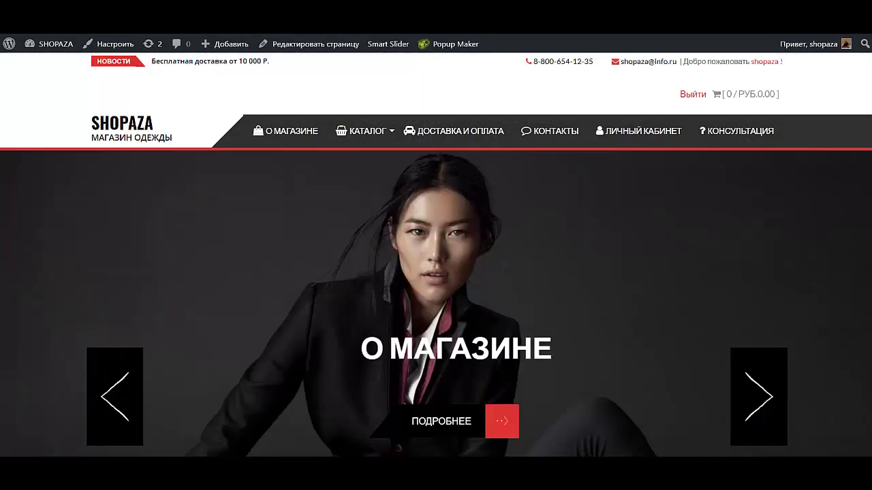
Return to the myStickymenu settings, set the sticky background colour to white and save.
click(39, 64)
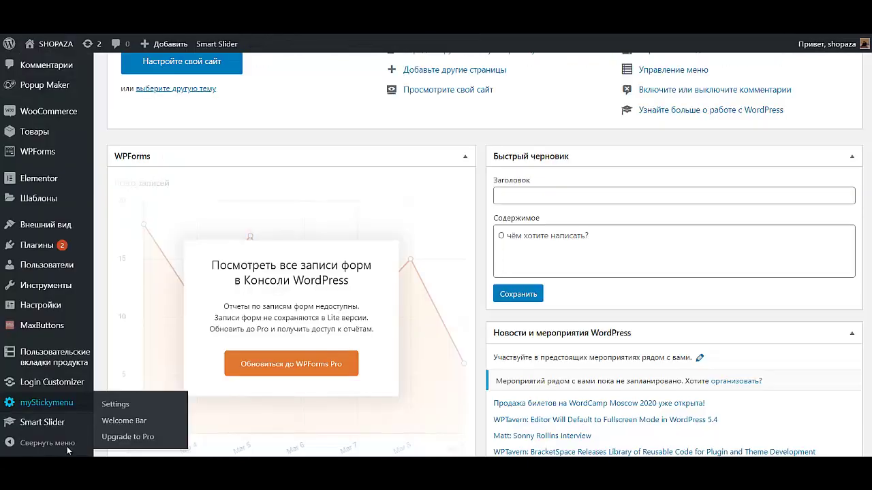
scroll(462, 311, down, 5)
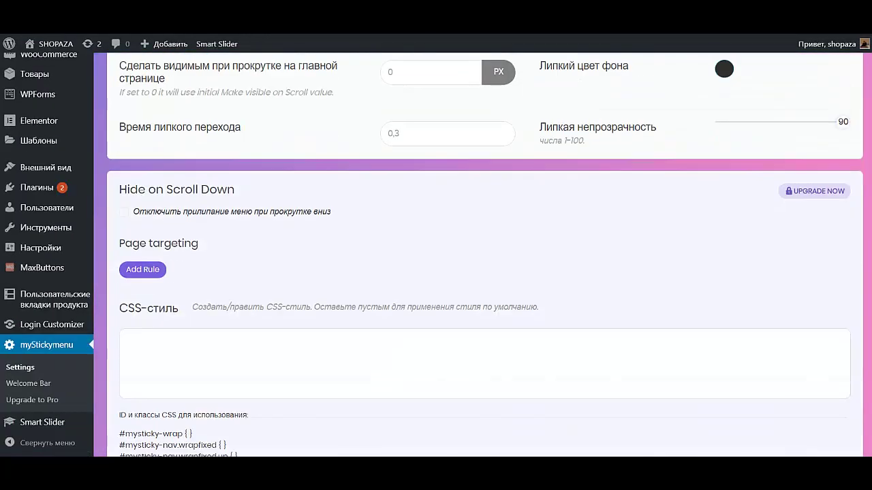
scroll(799, 112, up, 1)
click(724, 129)
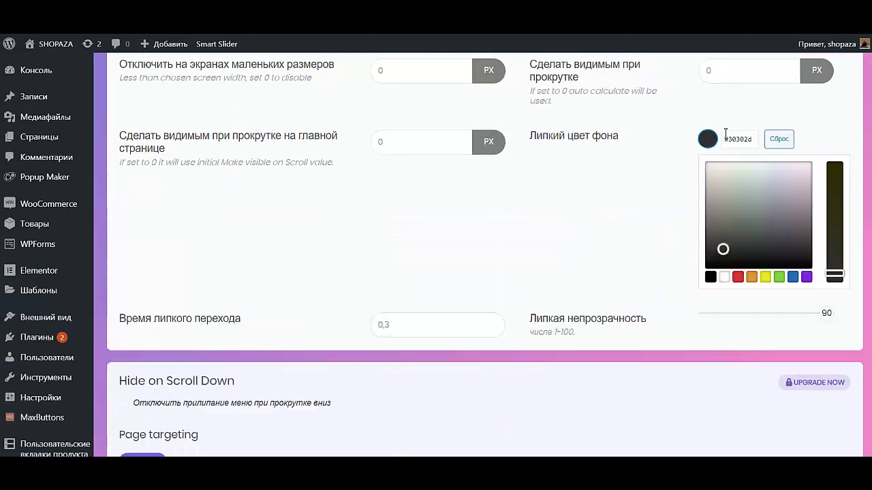
click(724, 277)
scroll(742, 331, down, 8)
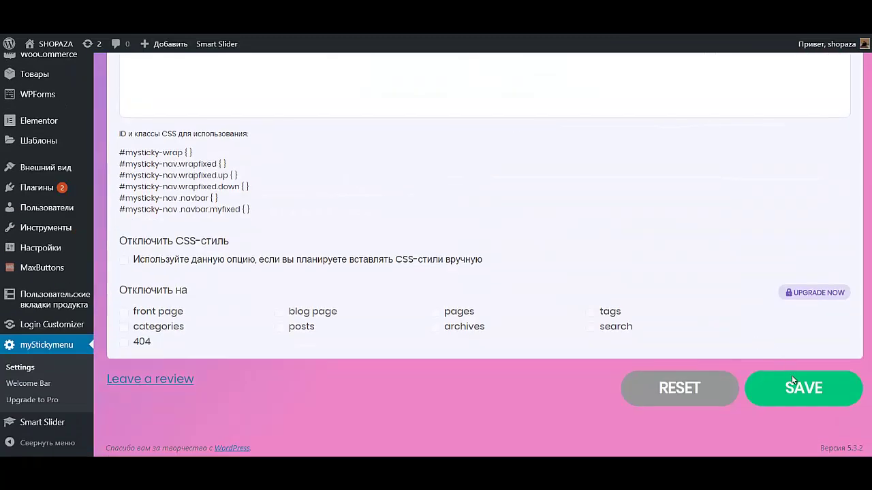
click(790, 375)
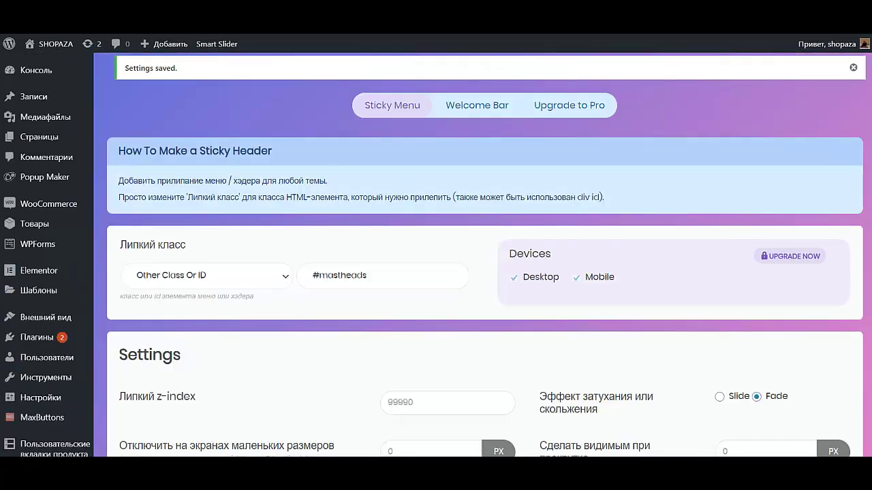
Open the public site again and check the sticky header's white background over the home page sections.
mouse_move(33, 46)
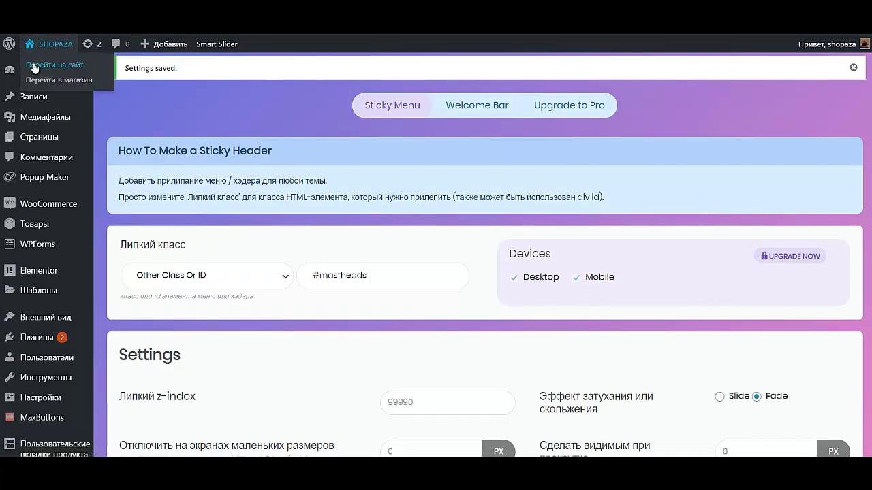
click(37, 66)
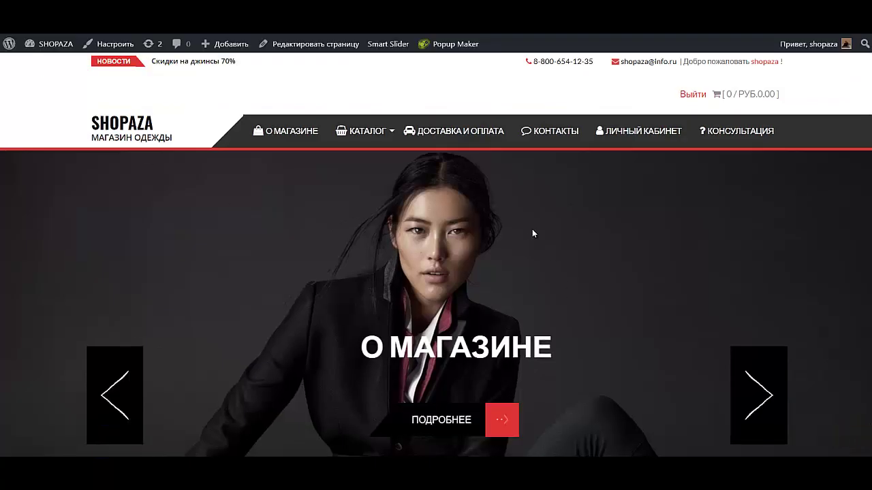
scroll(532, 232, down, 5)
scroll(531, 229, down, 5)
scroll(528, 230, up, 10)
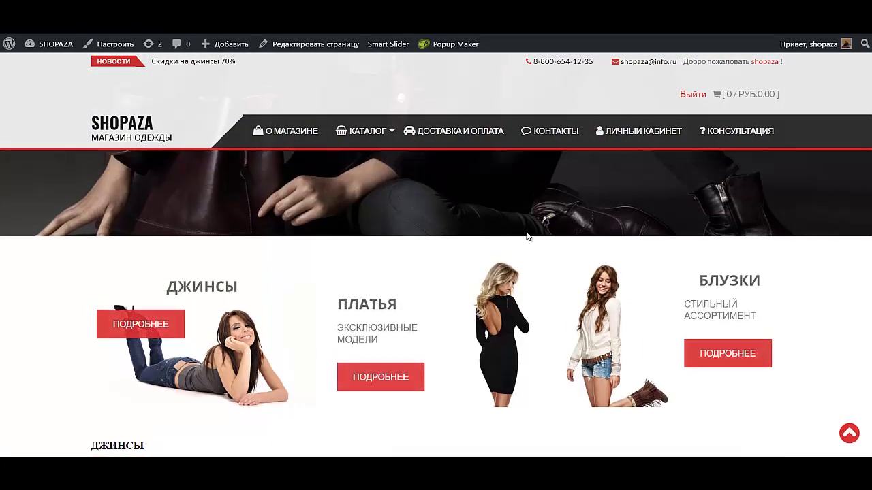
scroll(526, 236, down, 6)
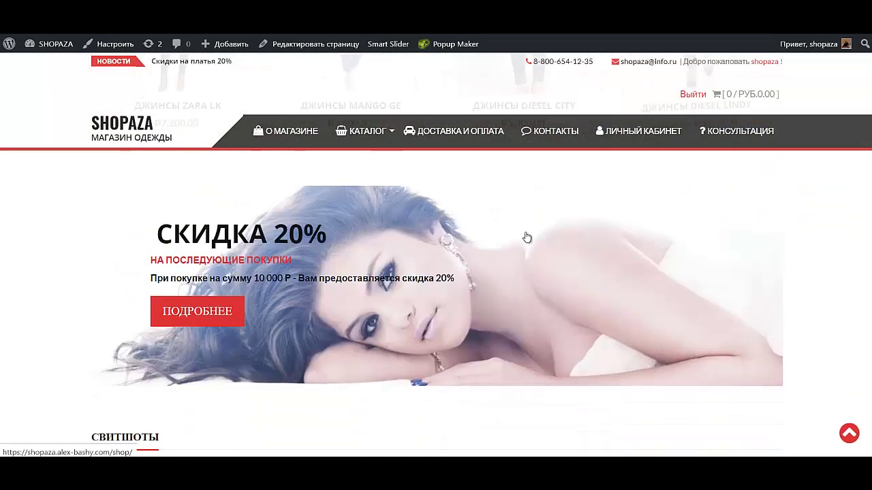
scroll(528, 231, up, 8)
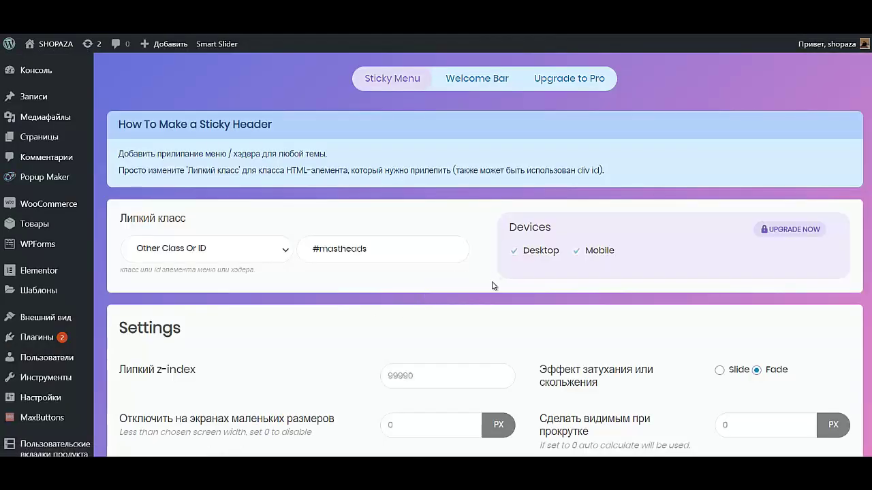
Set the sticky opacity (Липкая непрозрачность) to 100 in the myStickymenu settings and save.
scroll(844, 244, down, 4)
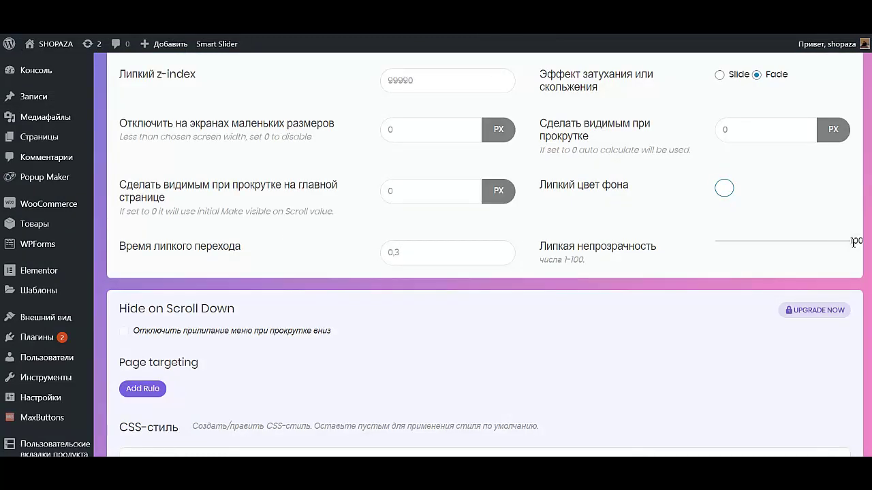
scroll(726, 297, down, 7)
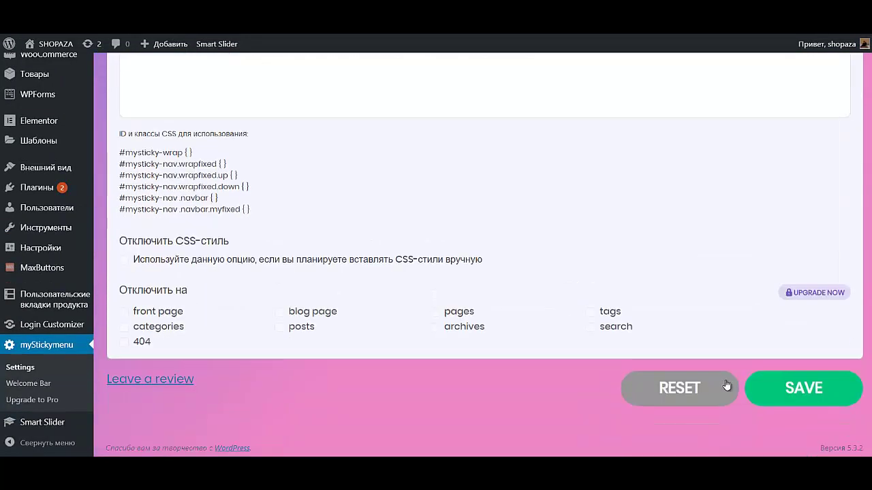
click(797, 383)
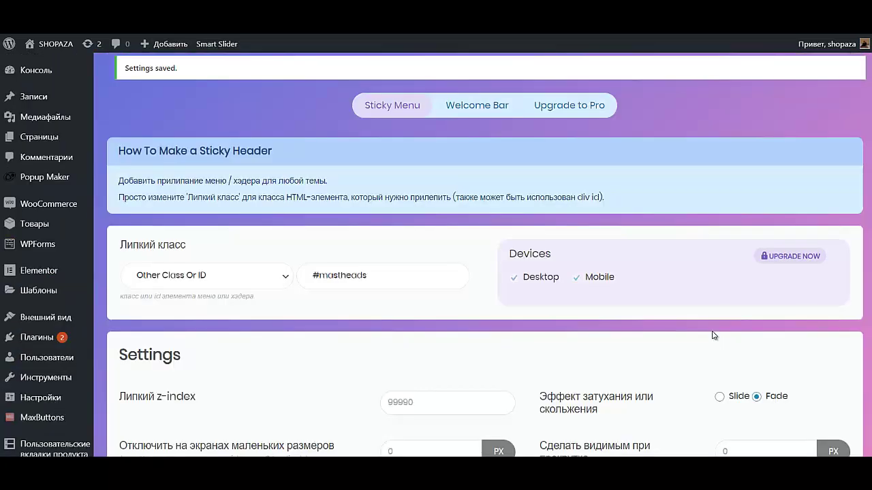
Reopen the public site and check the opaque sticky header down to the home page's footer.
mouse_move(30, 44)
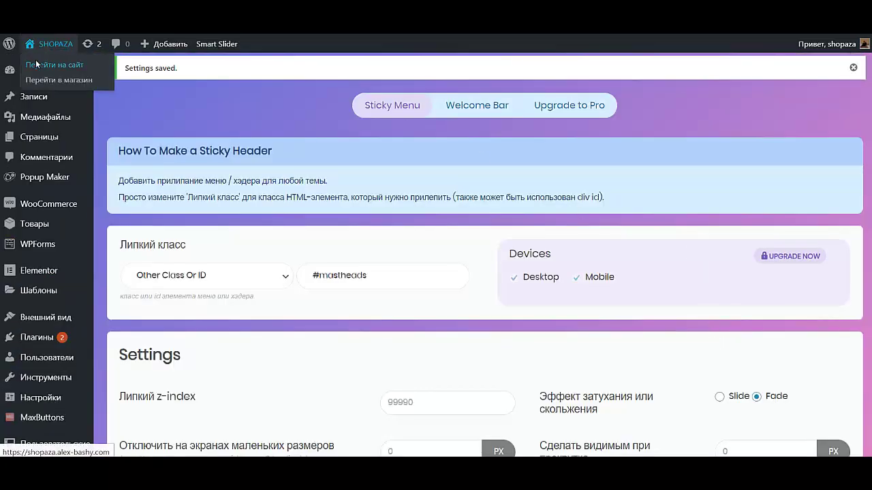
click(36, 66)
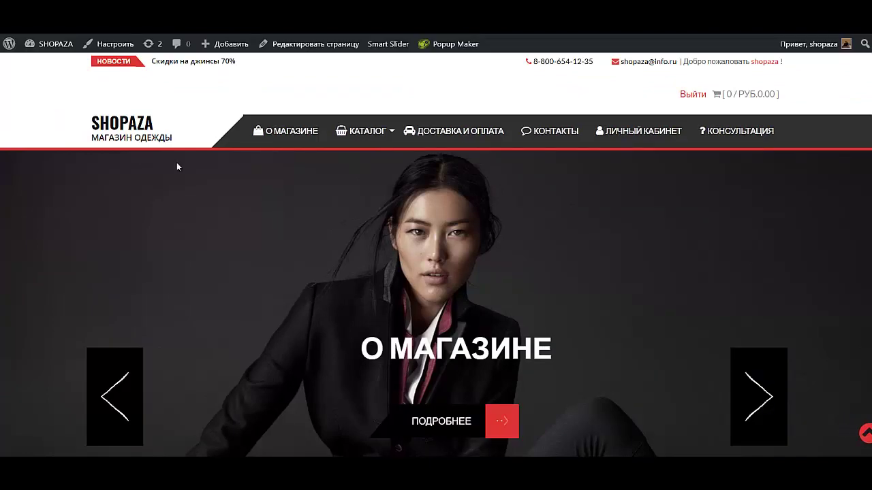
scroll(364, 216, down, 5)
scroll(365, 222, down, 15)
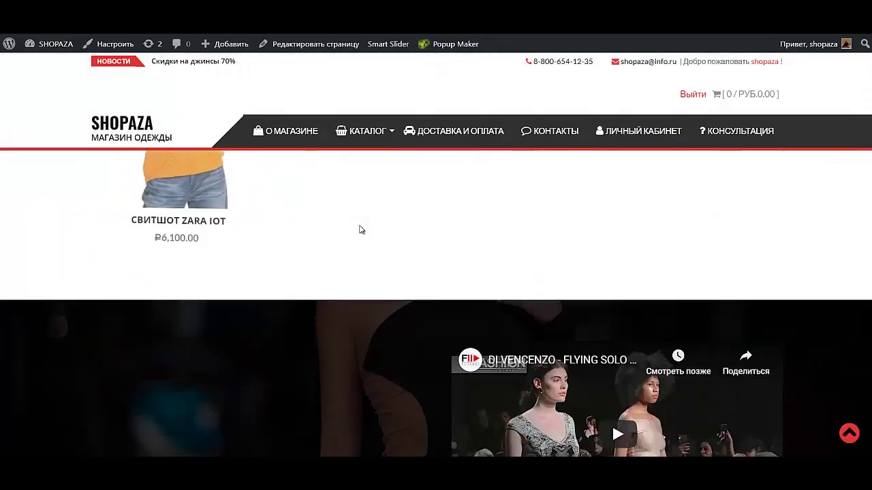
scroll(337, 218, down, 1)
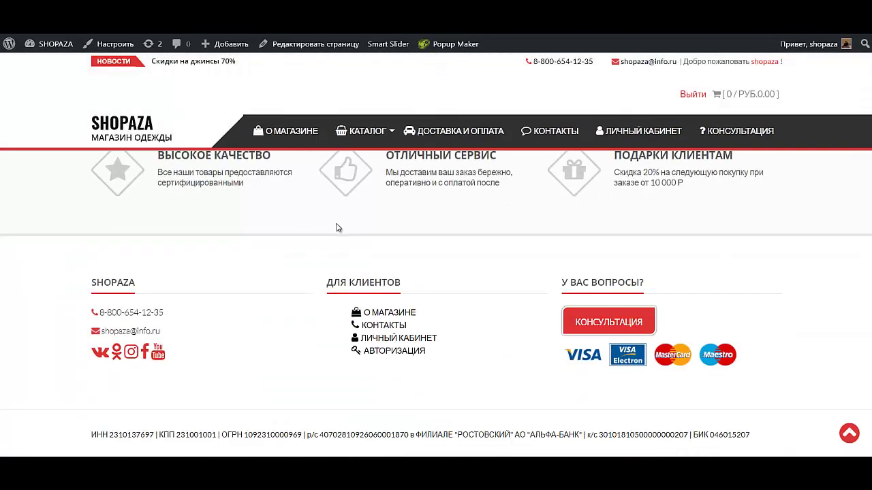